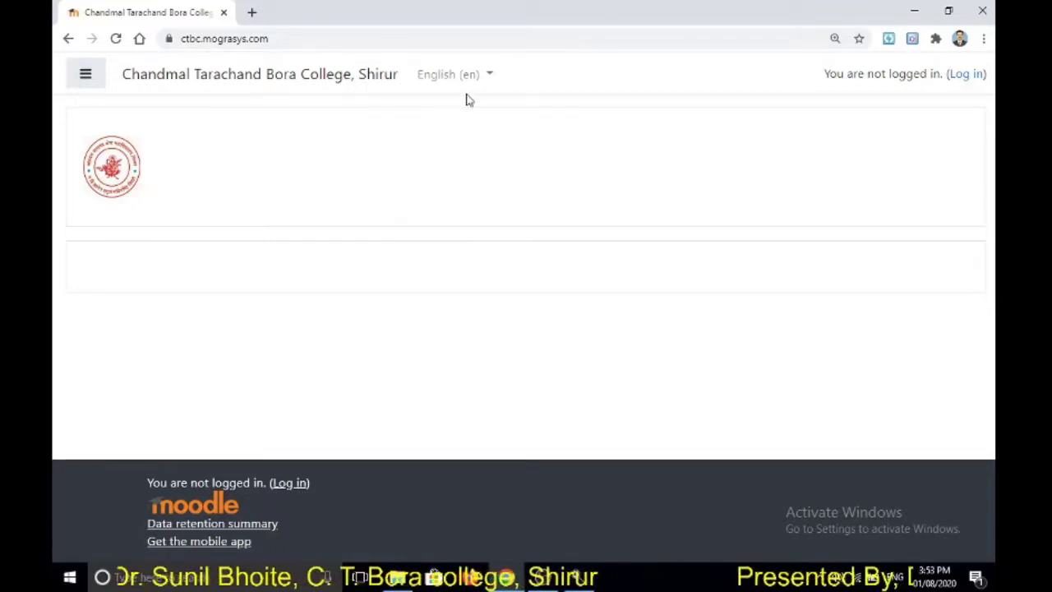
click(489, 76)
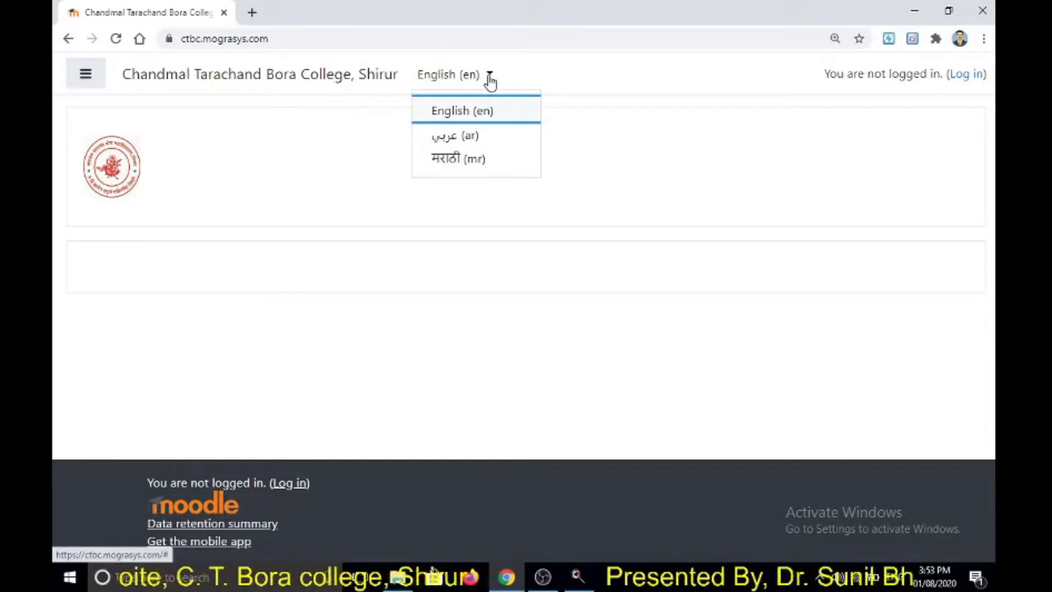
click(489, 75)
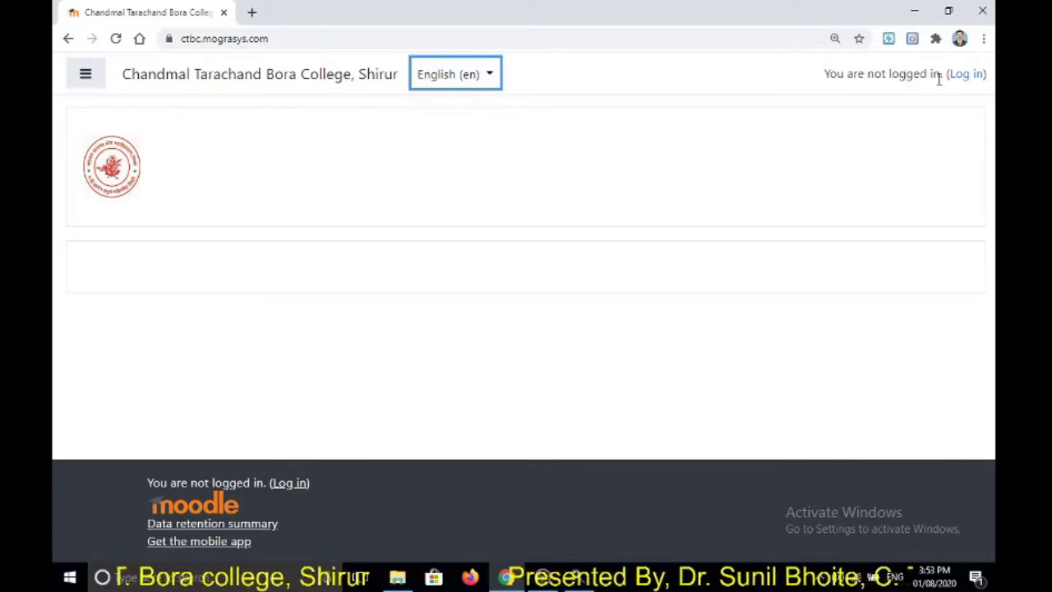
- Log in to the college's Moodle site with the saved username and password
click(975, 77)
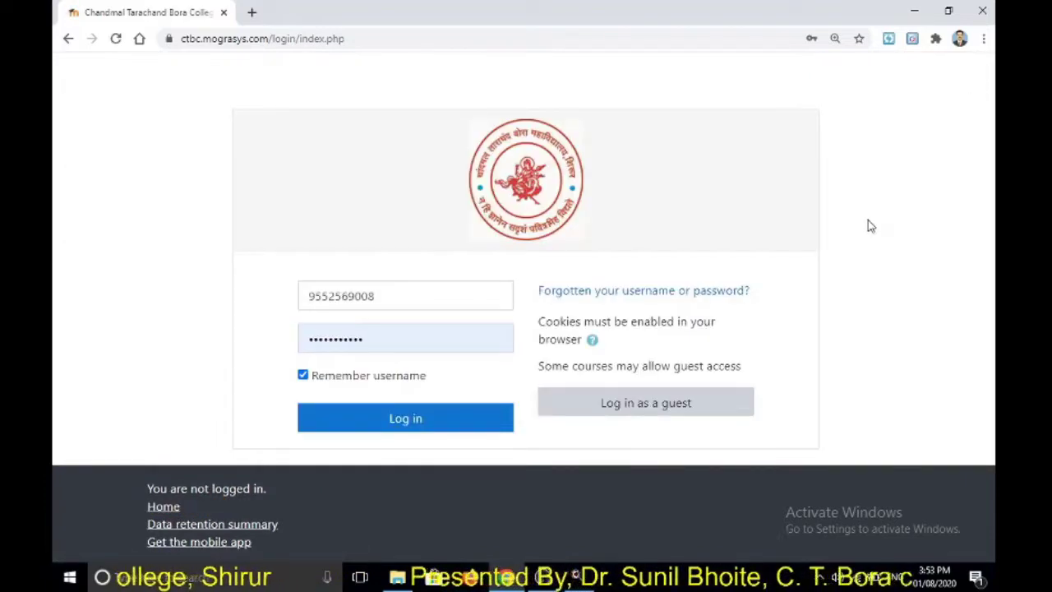
click(404, 288)
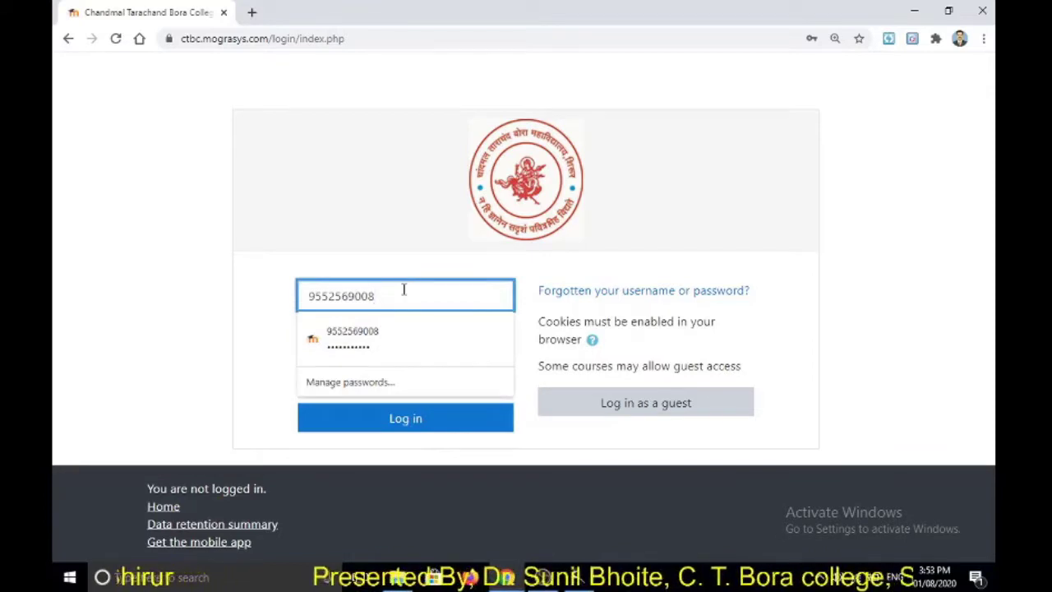
click(419, 269)
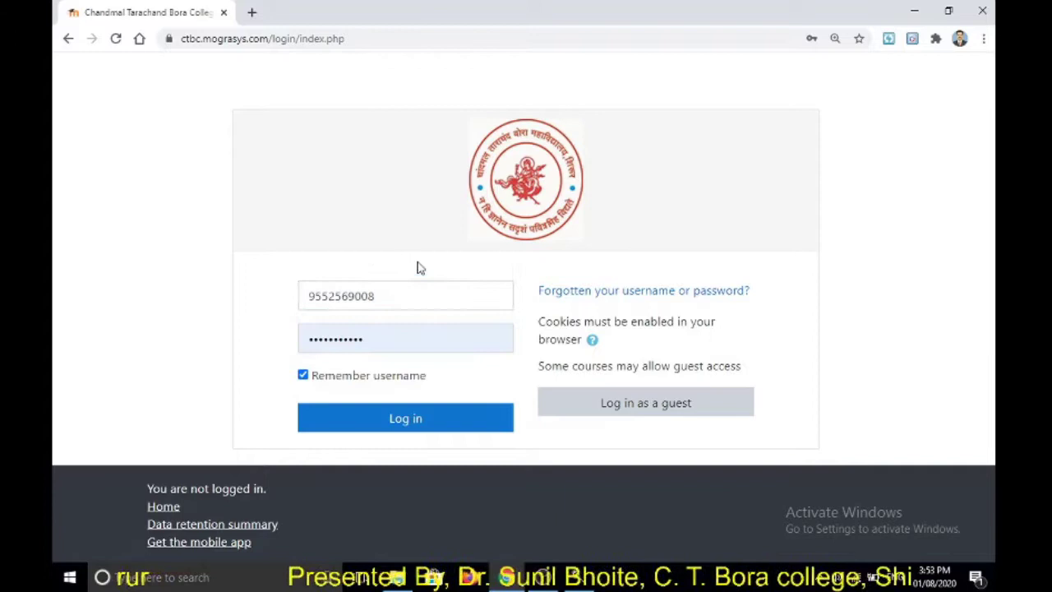
click(382, 344)
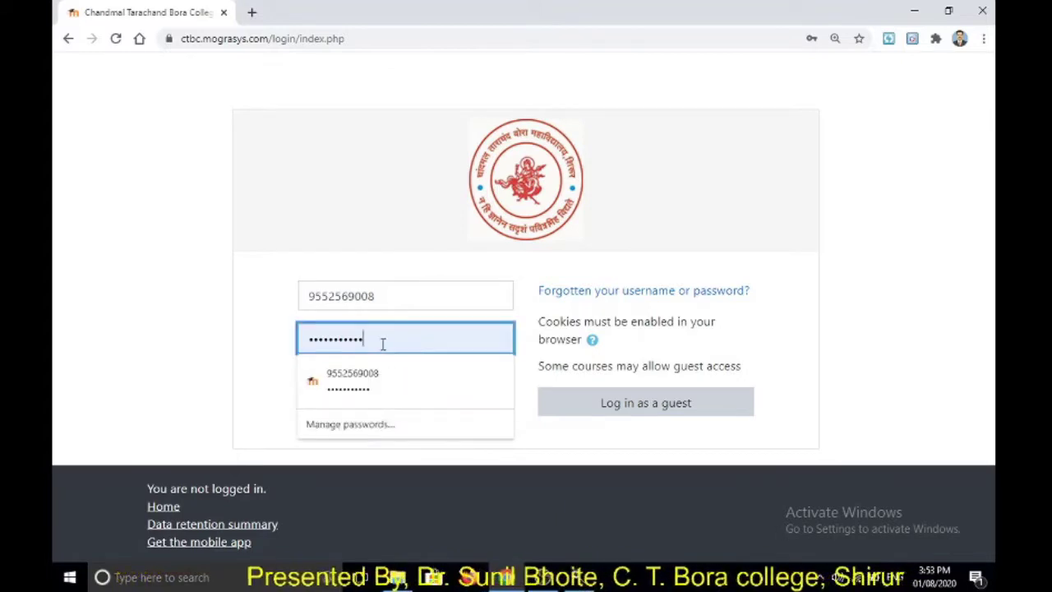
click(484, 264)
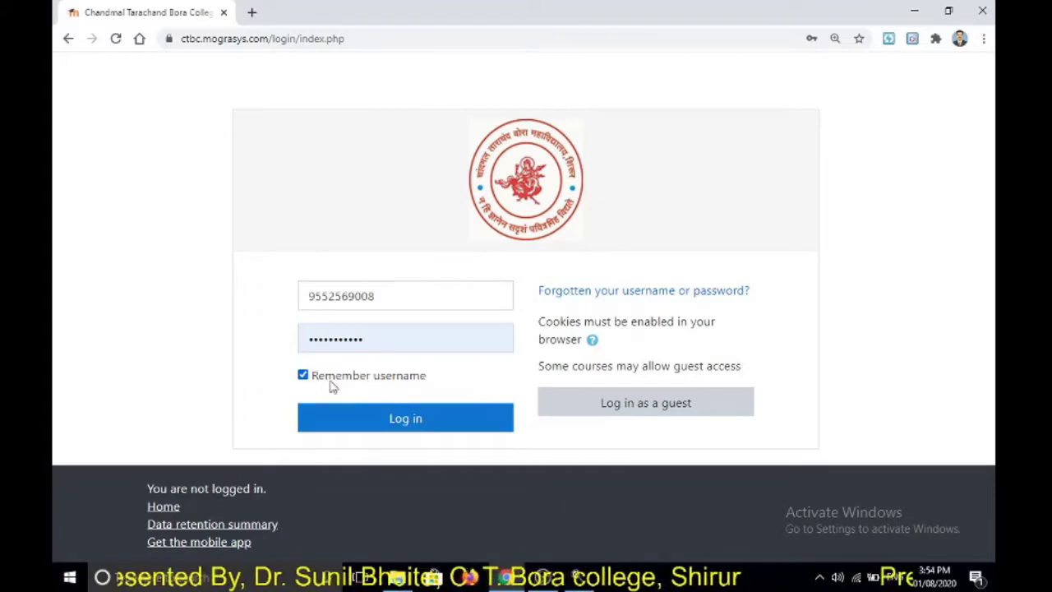
click(410, 424)
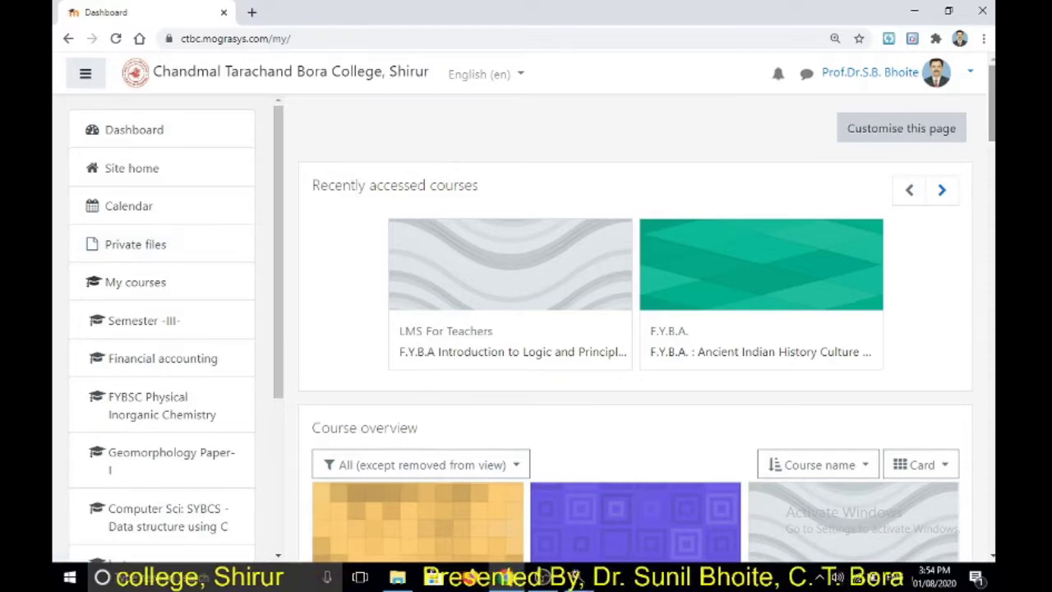
- Open the recently accessed course "F.Y.B.A Introduction to Logic and Principles of Reasoning" and turn editing on
scroll(992, 103, down, 12)
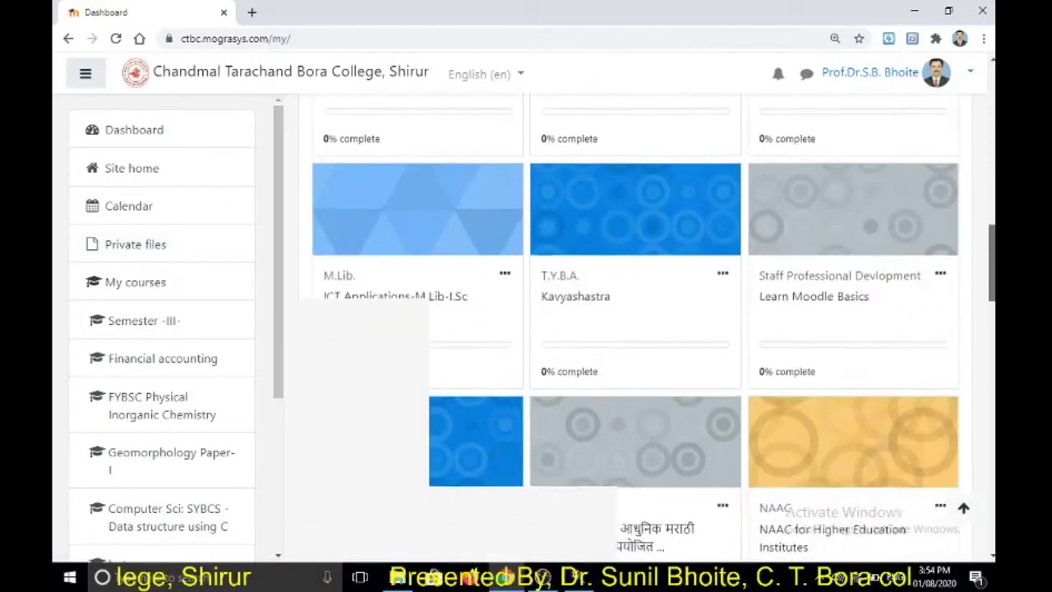
scroll(647, 329, down, 6)
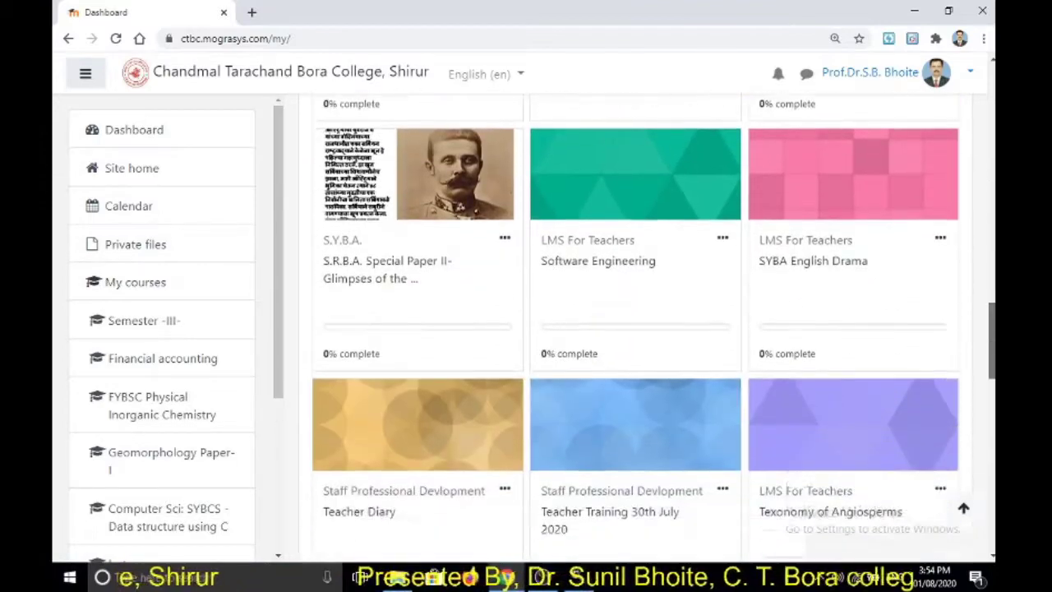
scroll(991, 423, down, 5)
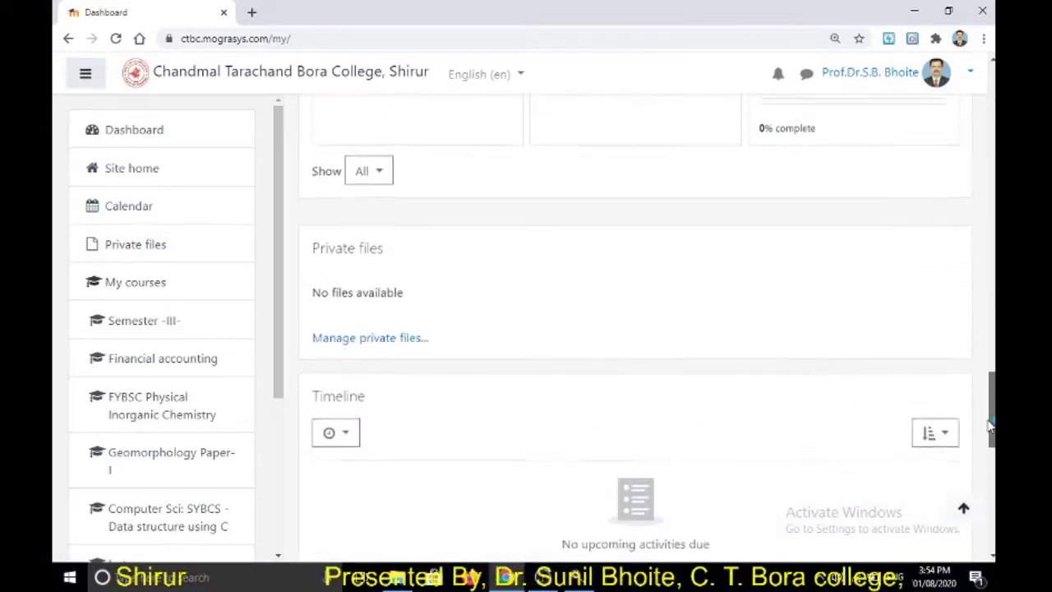
drag(992, 424, 992, 102)
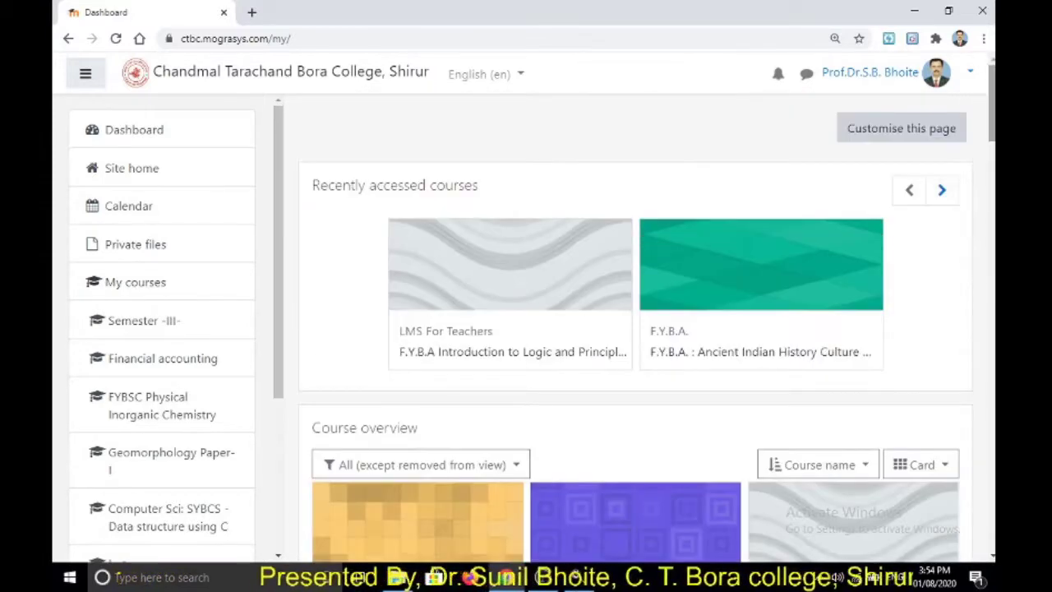
click(534, 284)
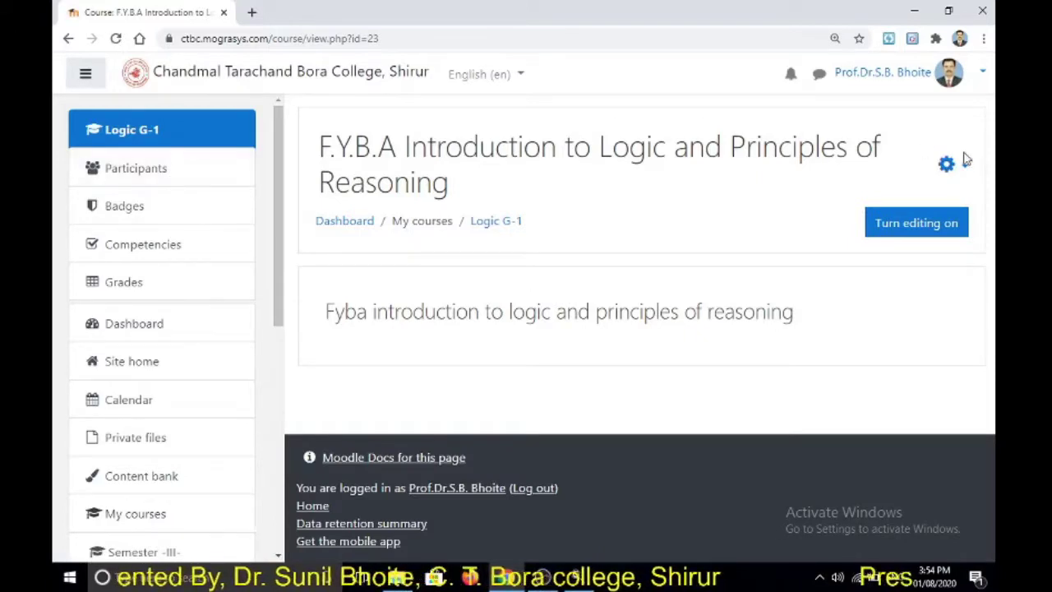
click(935, 235)
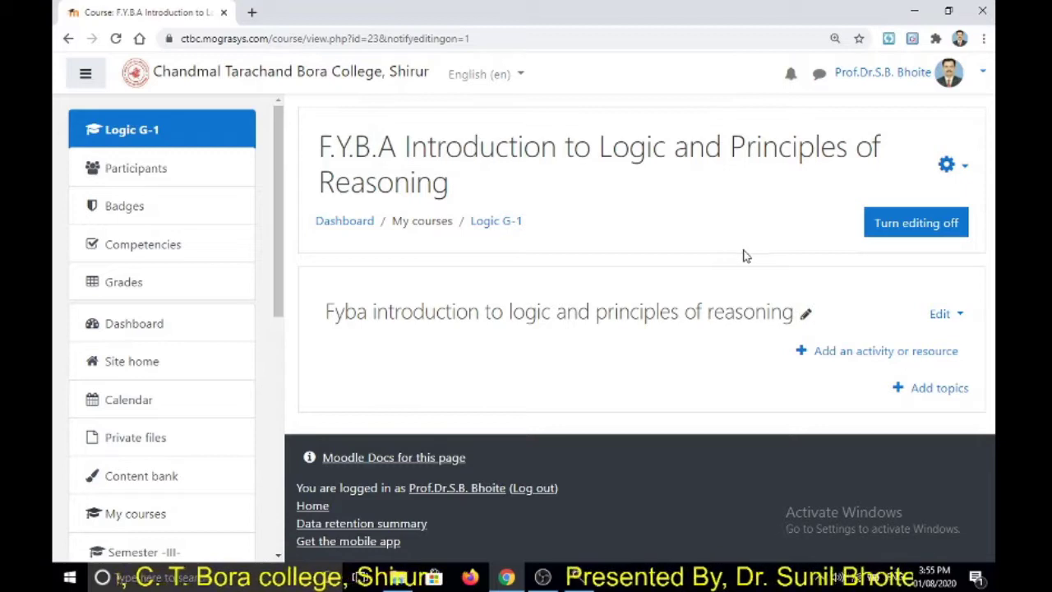
- Open the course section "Fyba introduction to logic and principles of reasoning" for editing
click(939, 318)
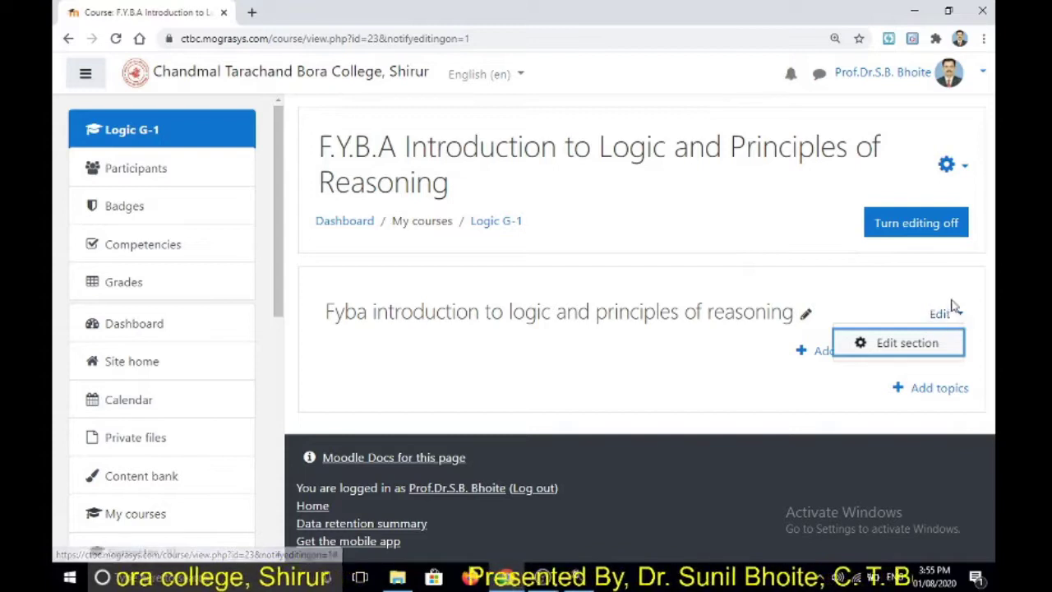
click(902, 350)
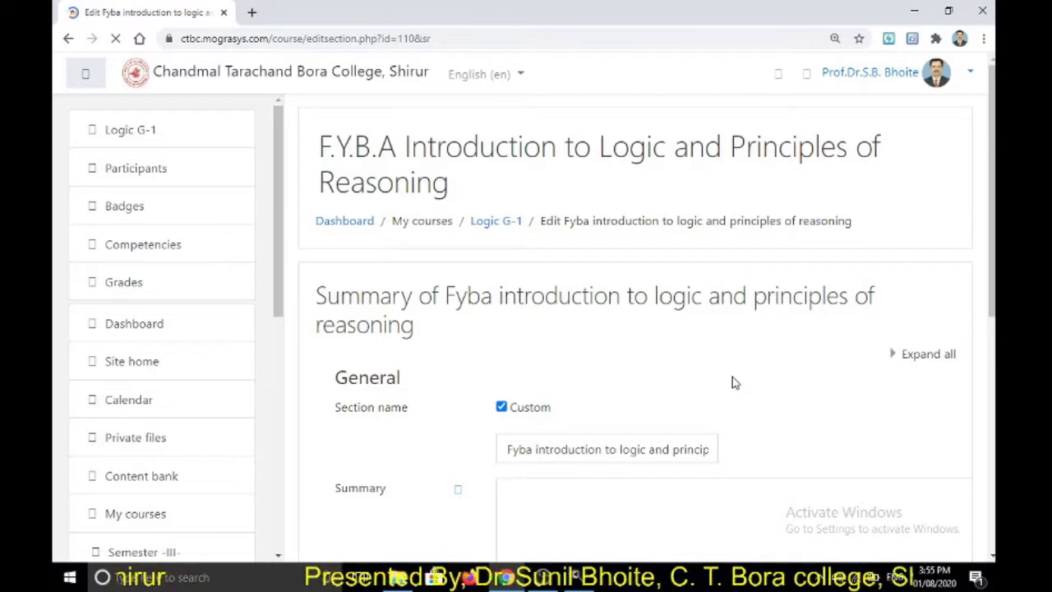
scroll(734, 383, down, 3)
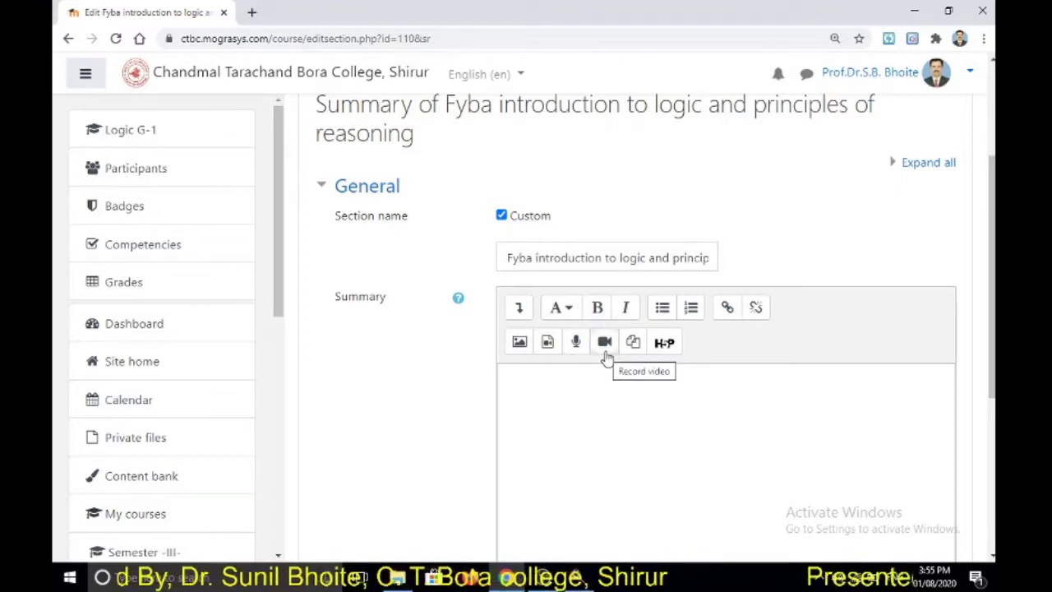
- Start inserting an image into the section summary and choose the file Aristotle.jpg from the Content folder for upload
click(545, 399)
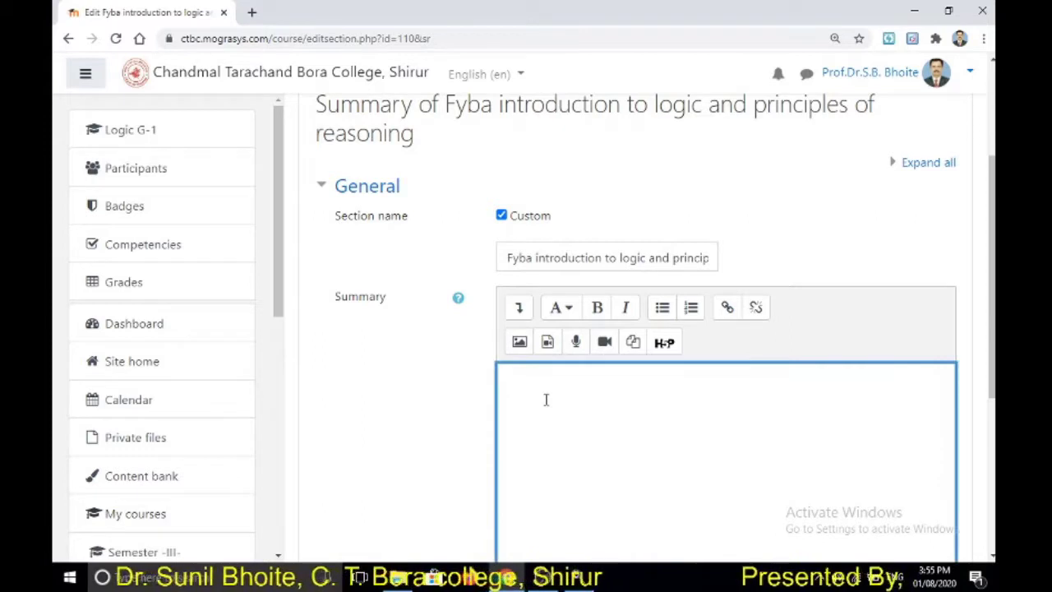
click(519, 343)
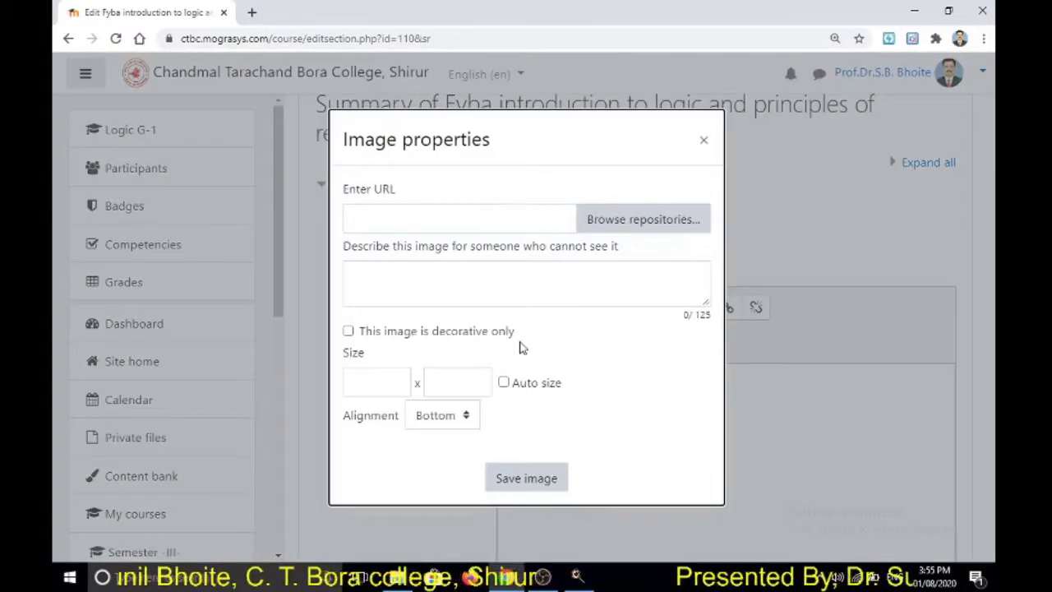
click(635, 234)
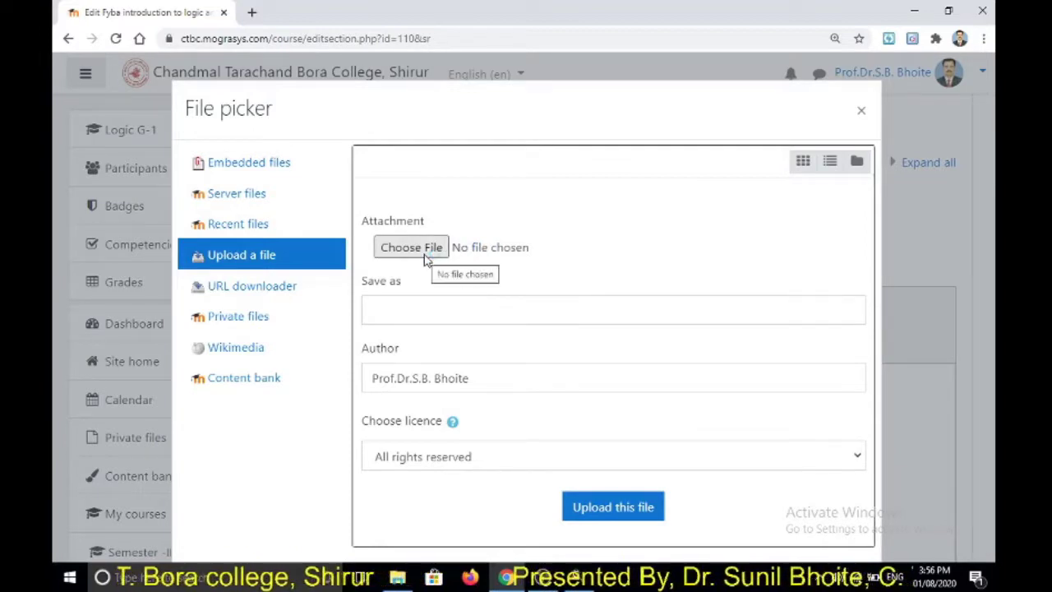
click(425, 257)
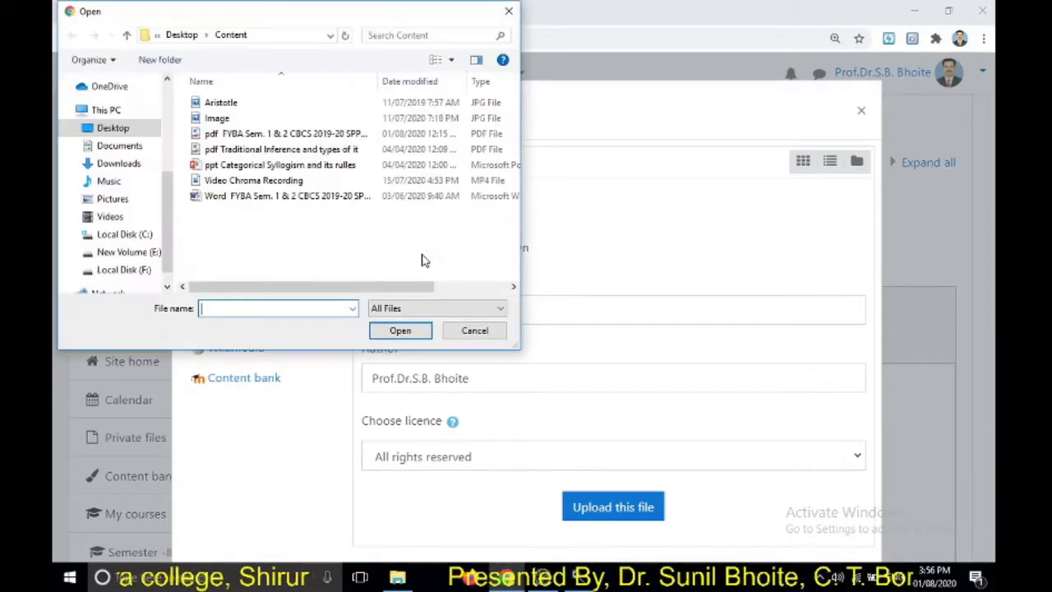
click(221, 106)
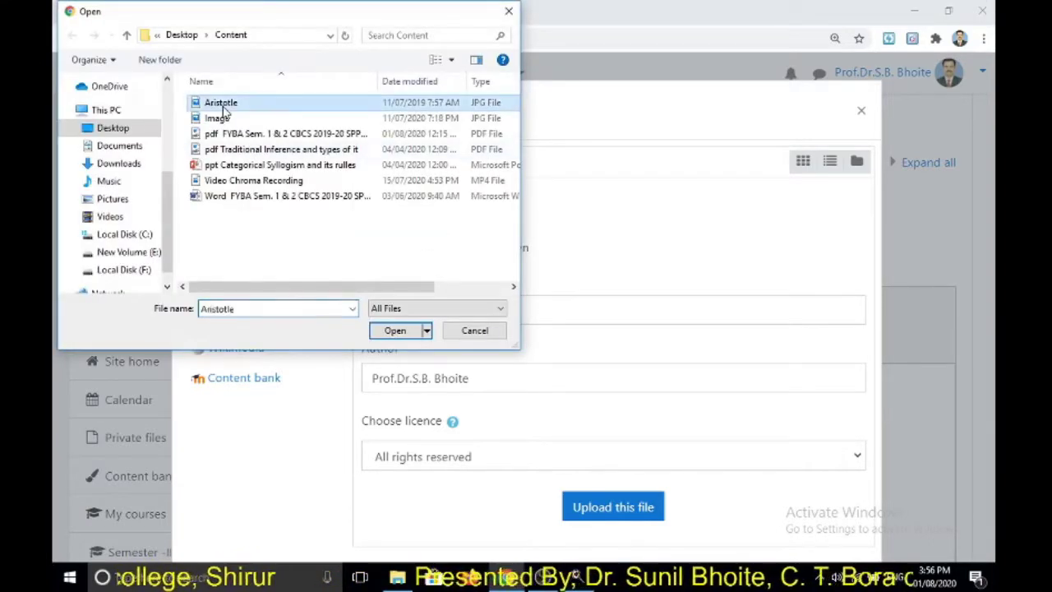
click(396, 331)
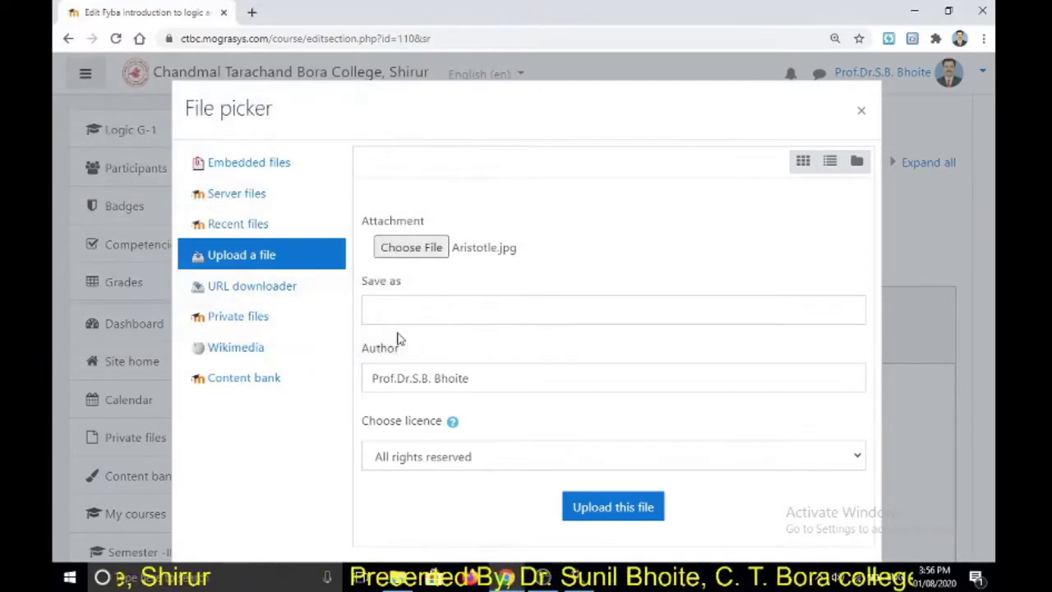
- Upload the chosen image under the name "Aristotle", overwriting the existing file of that name
click(400, 315)
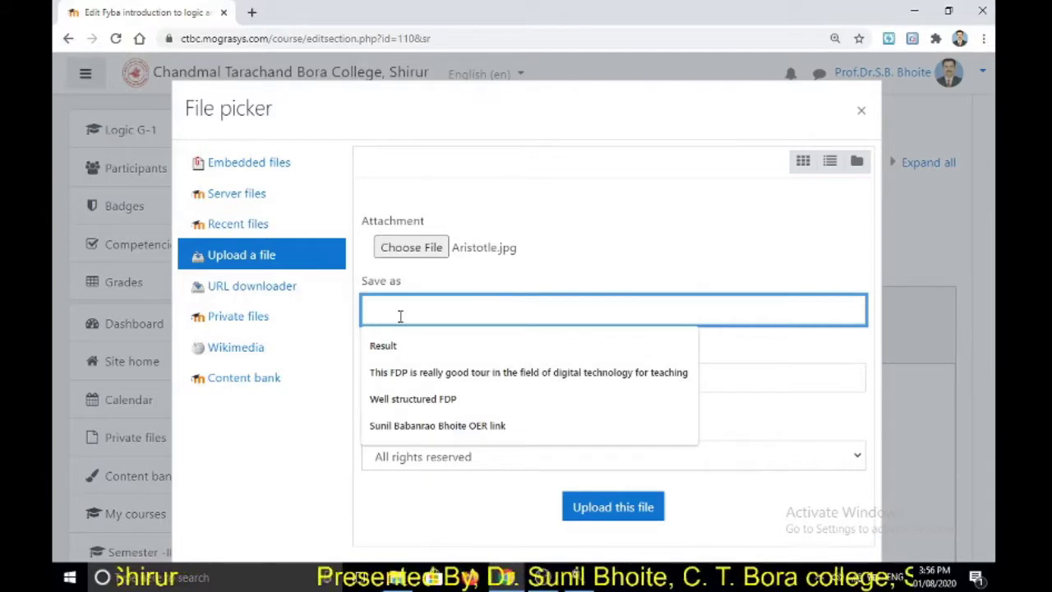
text(A)
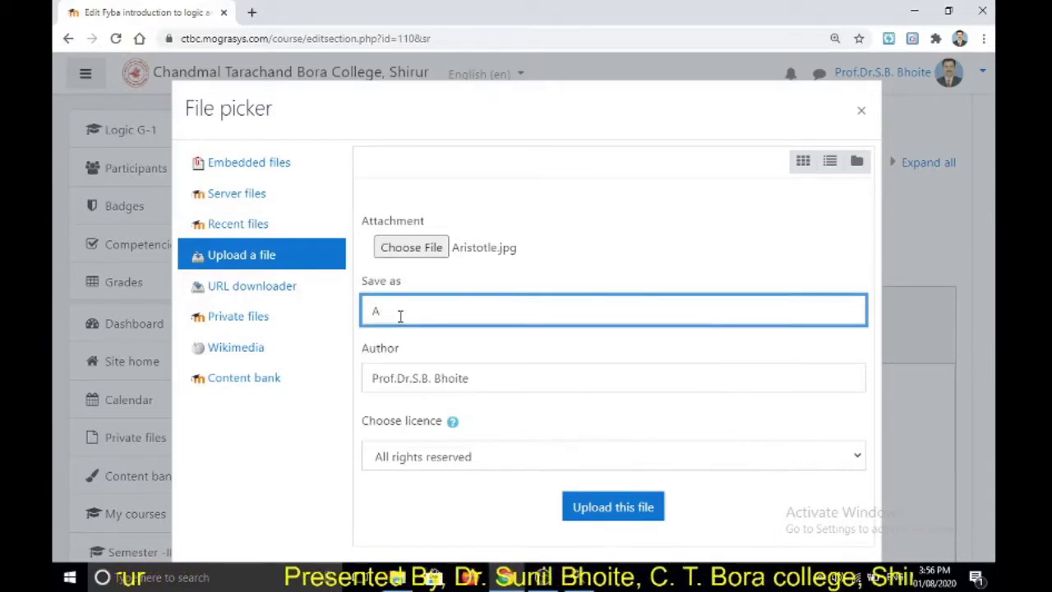
text(rist)
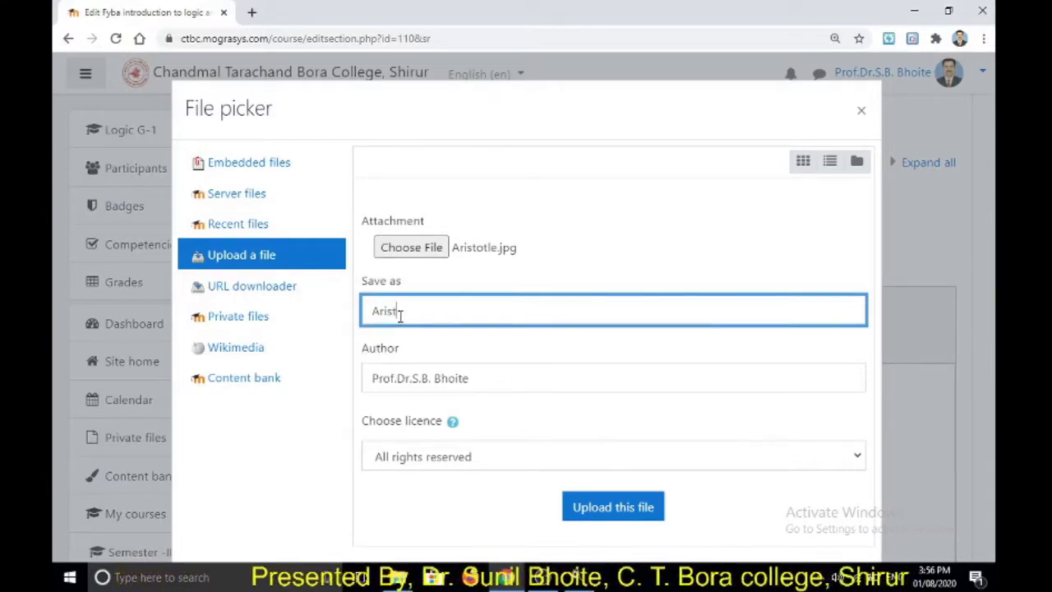
text(otle)
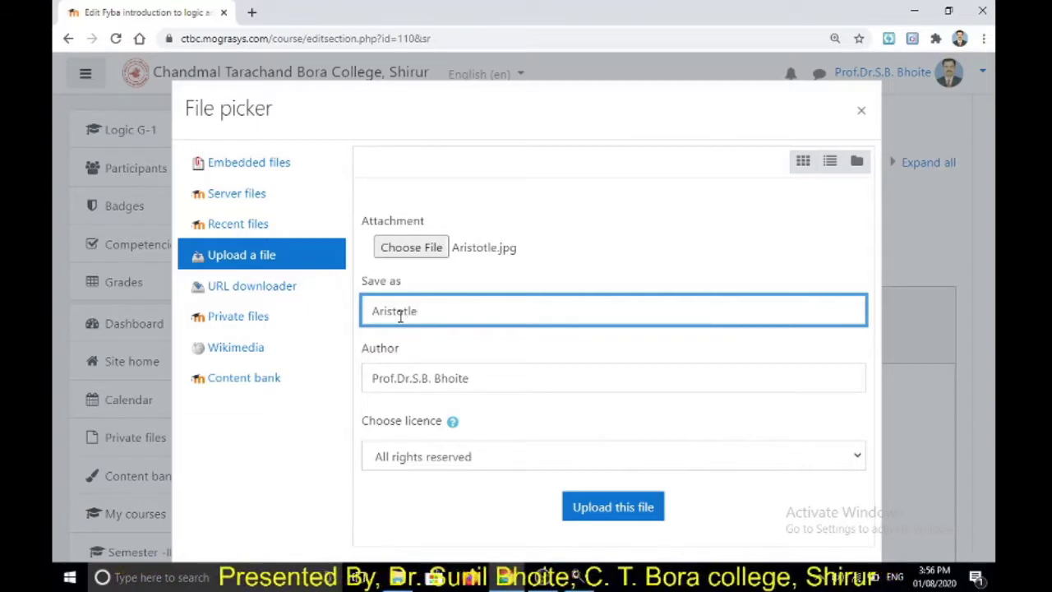
click(622, 518)
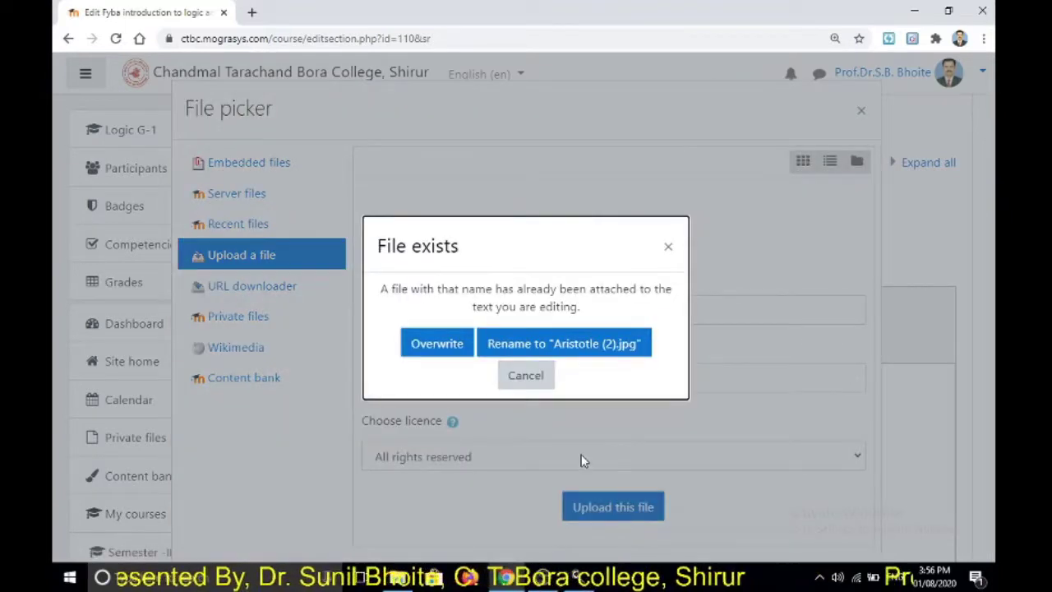
click(457, 352)
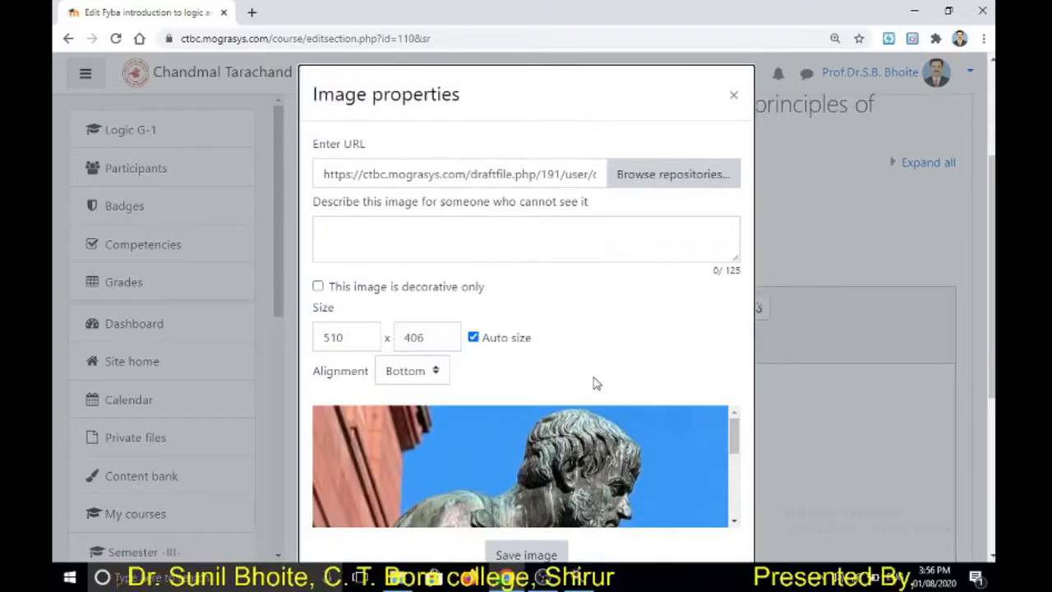
- Enter "Aristorle" as the description of the uploaded image in its properties
scroll(597, 383, down, 2)
click(541, 417)
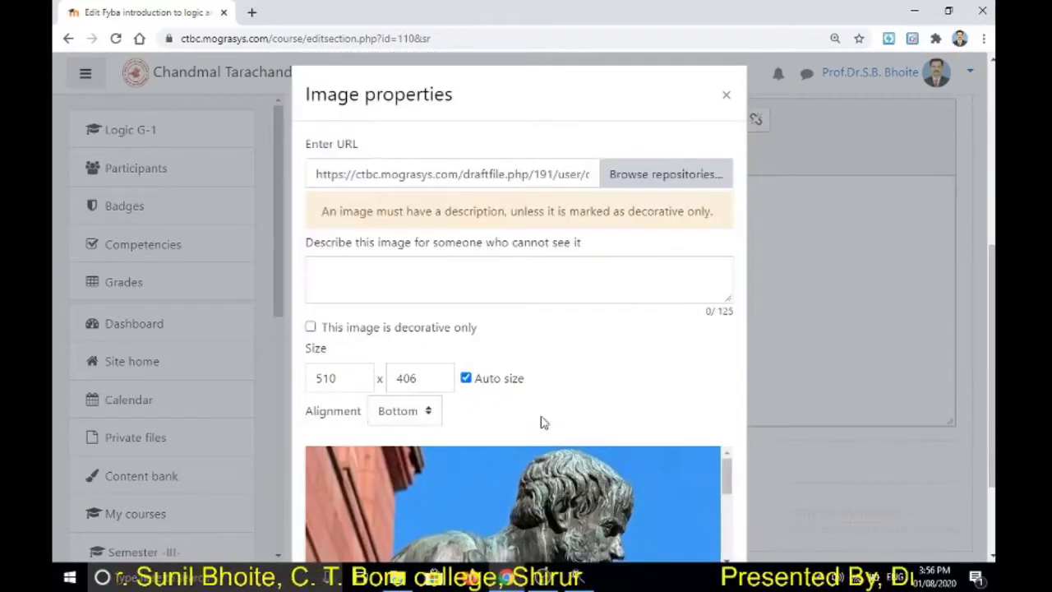
click(431, 276)
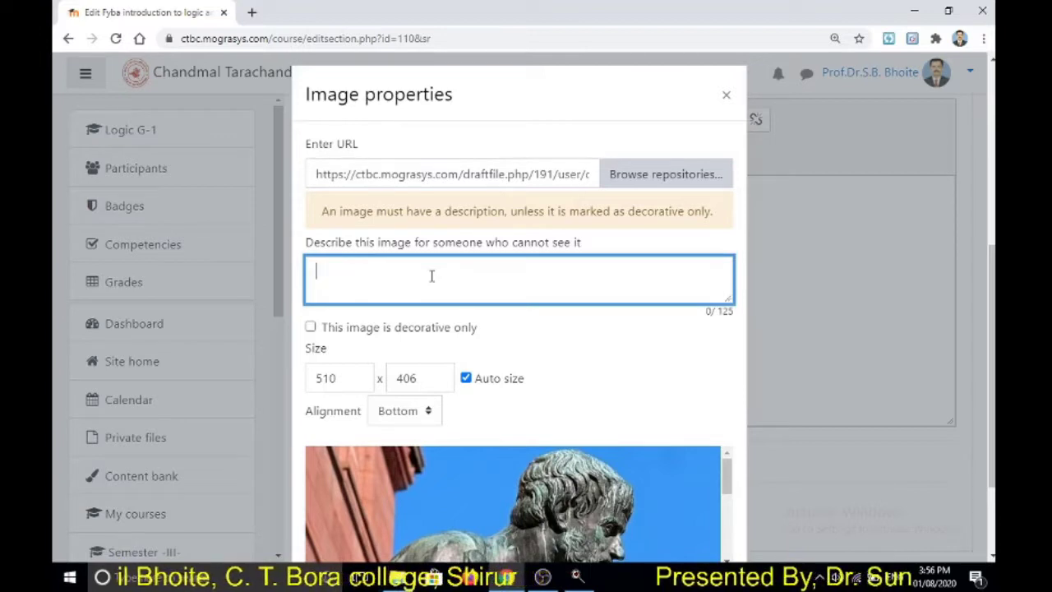
text(Aris)
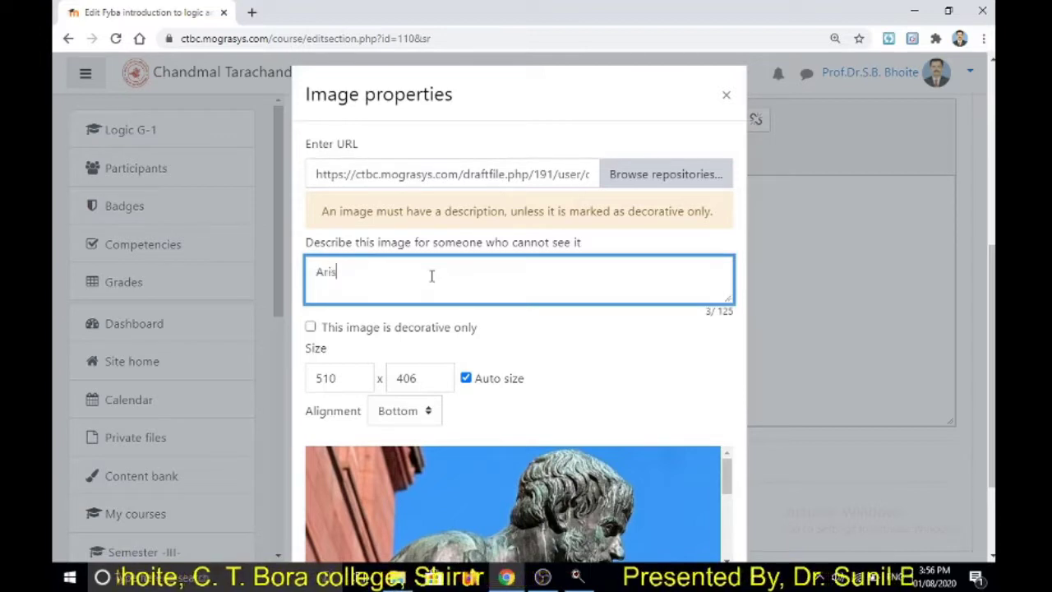
text(torl)
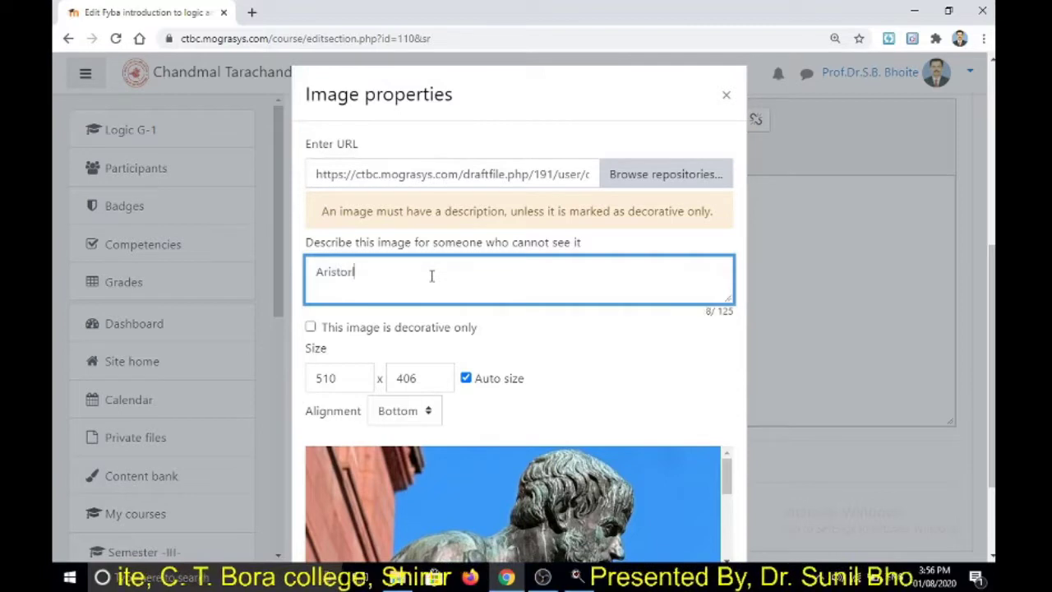
text(e)
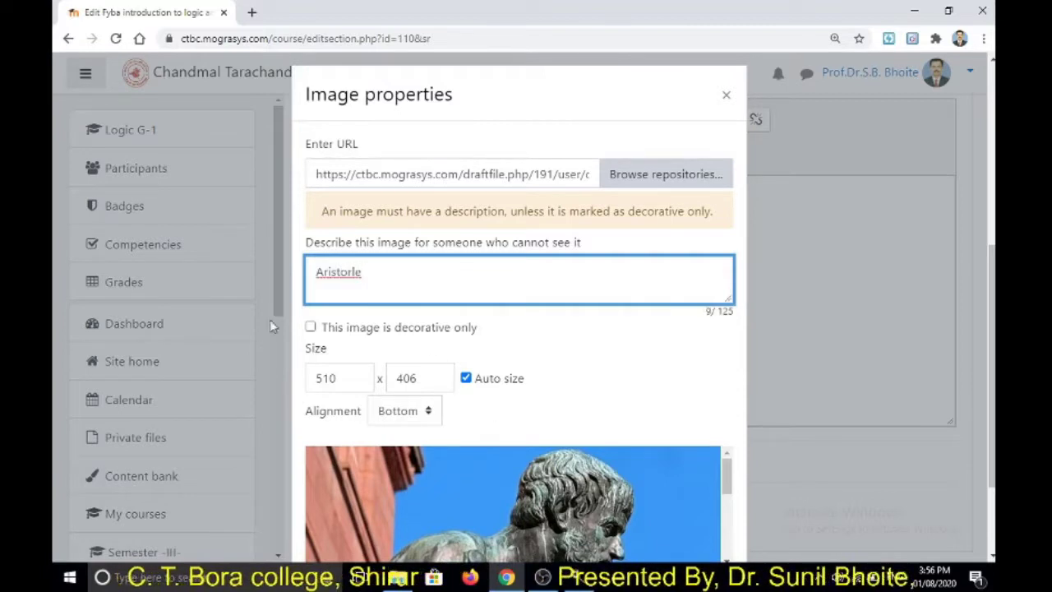
click(310, 326)
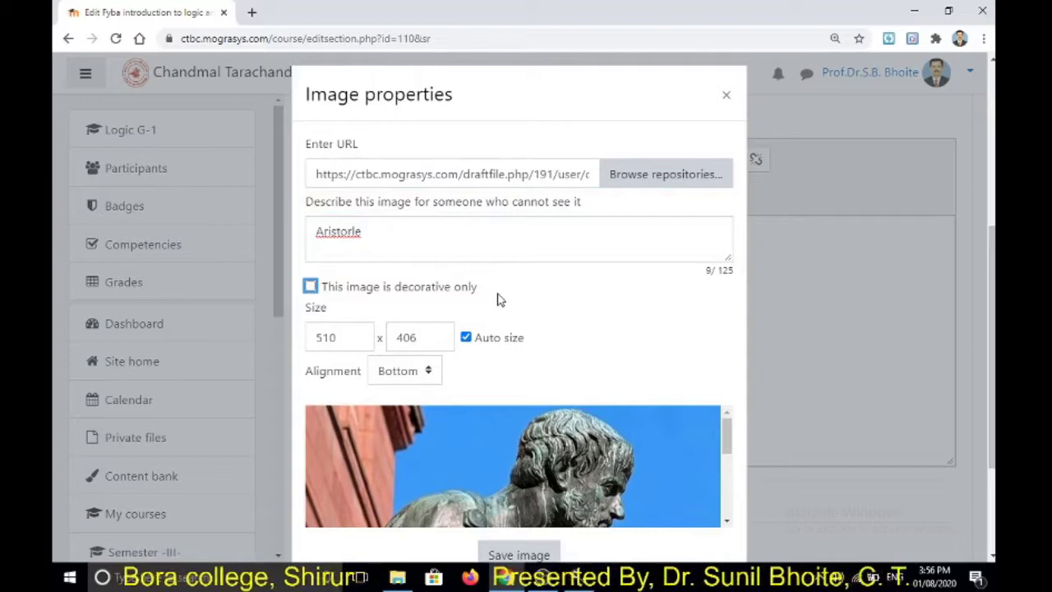
- Correct the spelling of the image description to "Aristotle" in the image properties
click(340, 232)
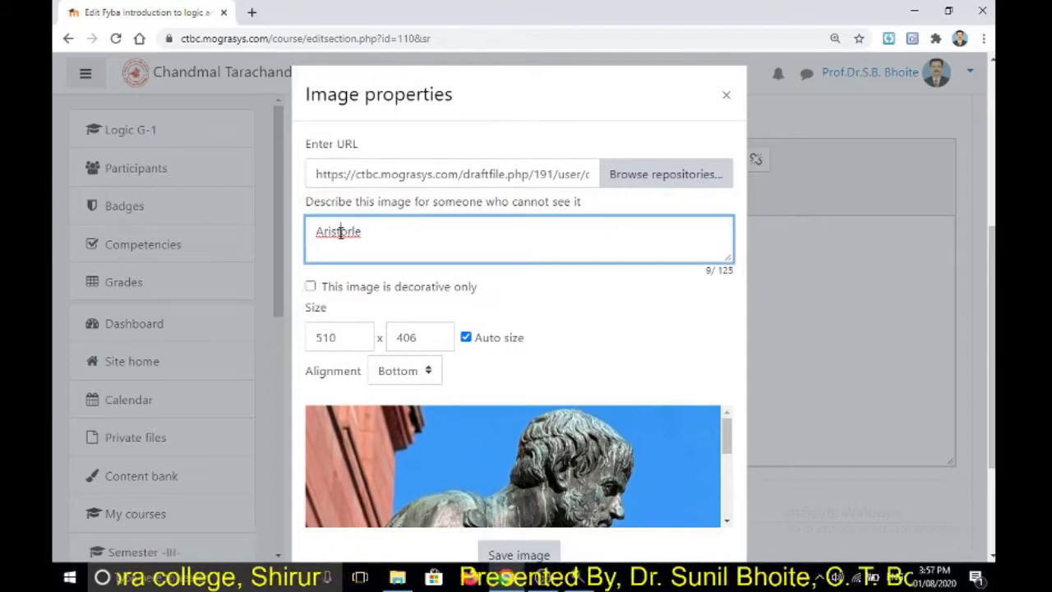
right_click(340, 234)
click(371, 246)
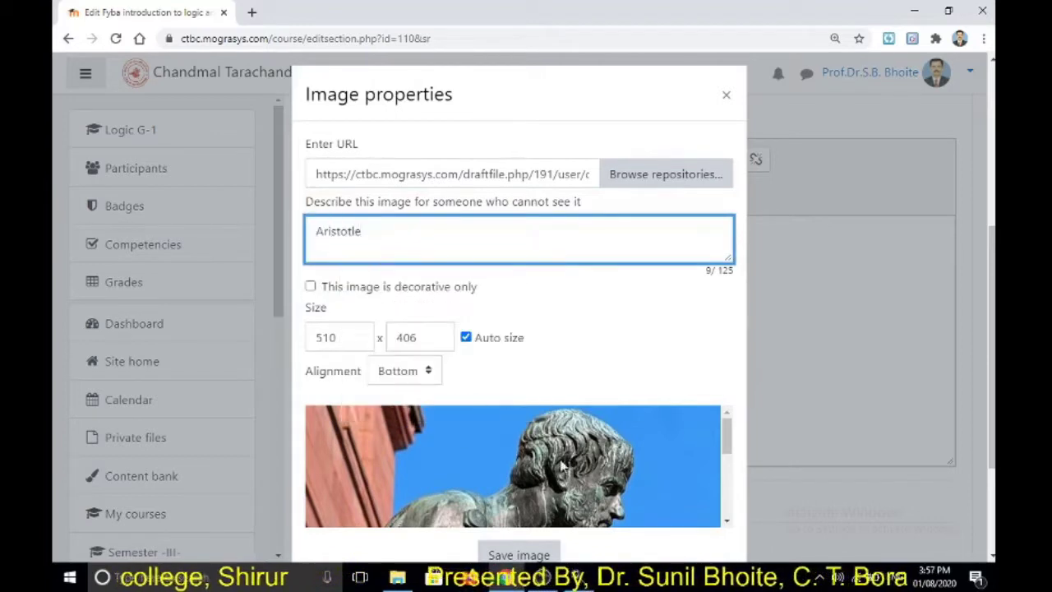
- Save the Aristotle image with automatic size into the section summary and save the section's changes
scroll(563, 465, down, 3)
click(535, 391)
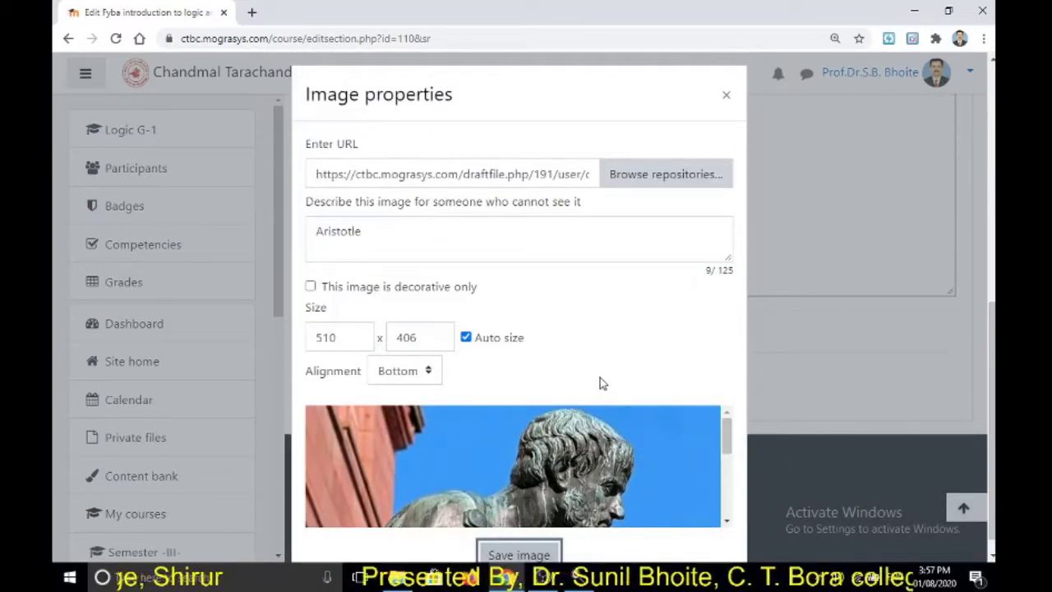
scroll(600, 380, down, 1)
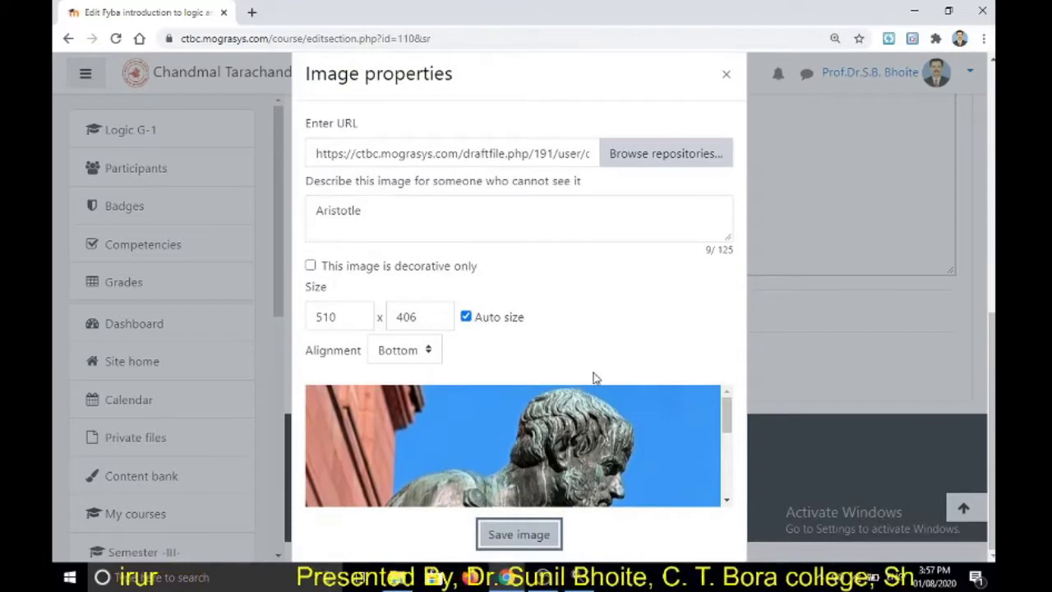
click(532, 535)
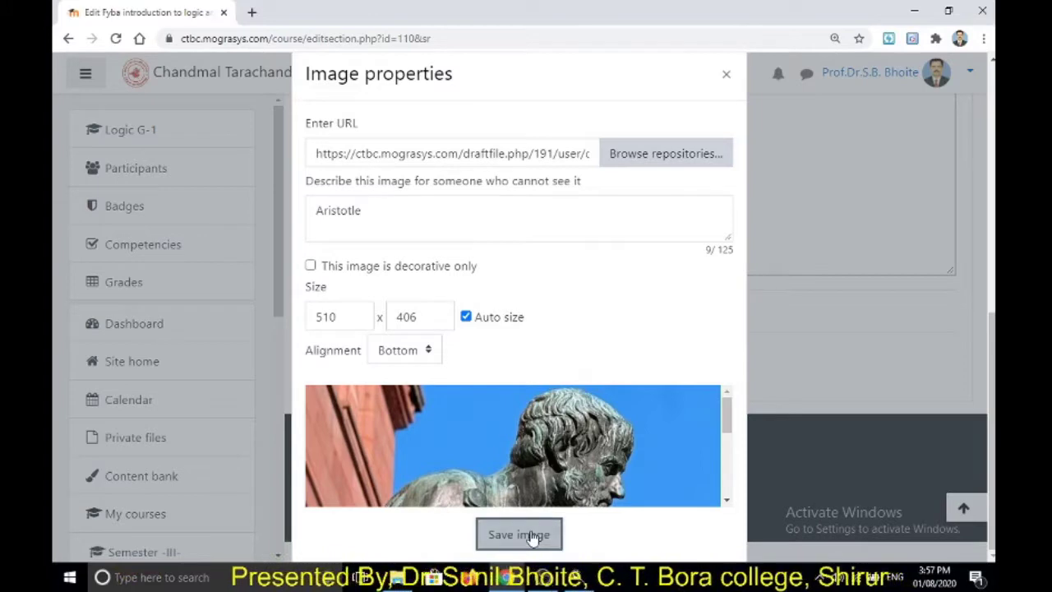
click(532, 535)
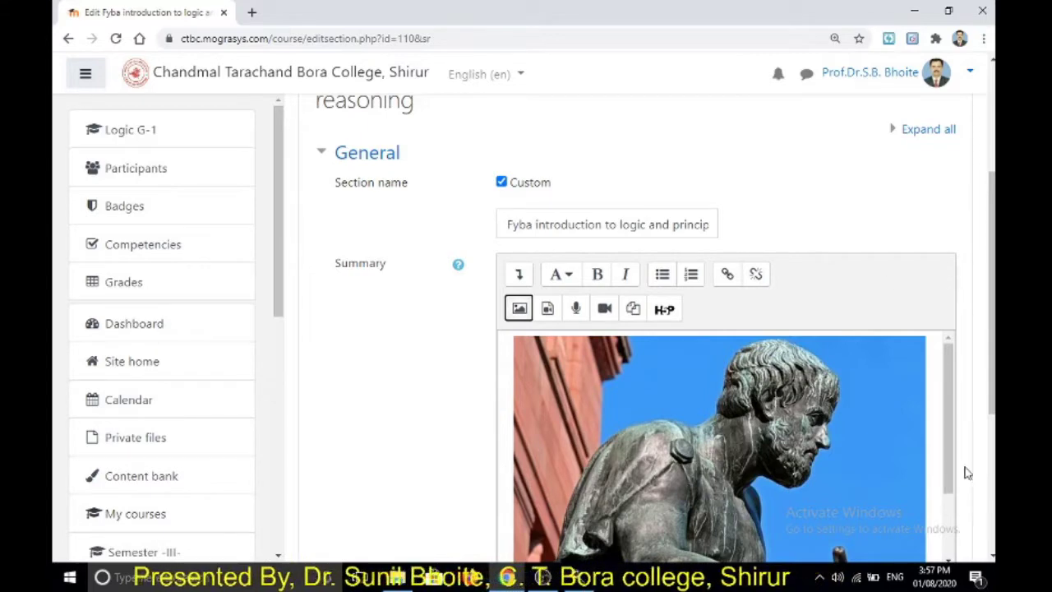
scroll(993, 394, down, 5)
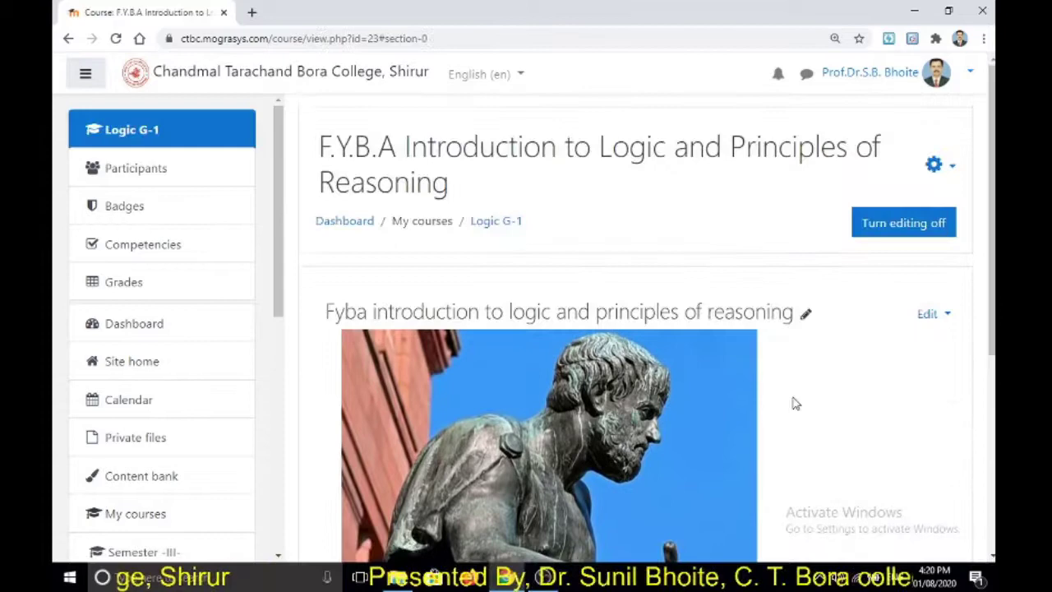
- Start adding a Folder resource below the Aristotle image in the introduction to logic section
scroll(796, 403, down, 2)
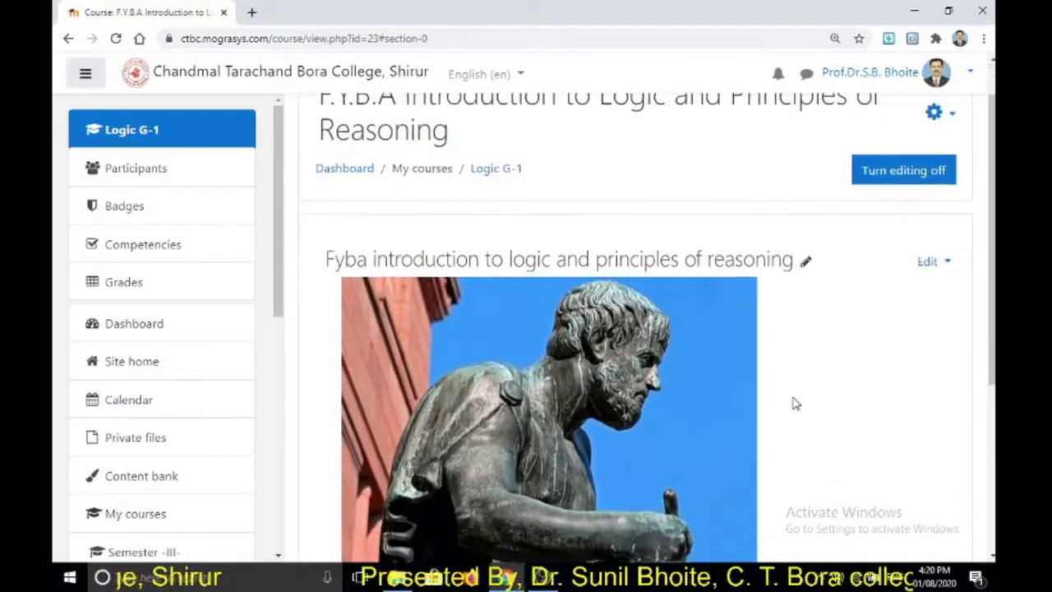
scroll(796, 403, down, 2)
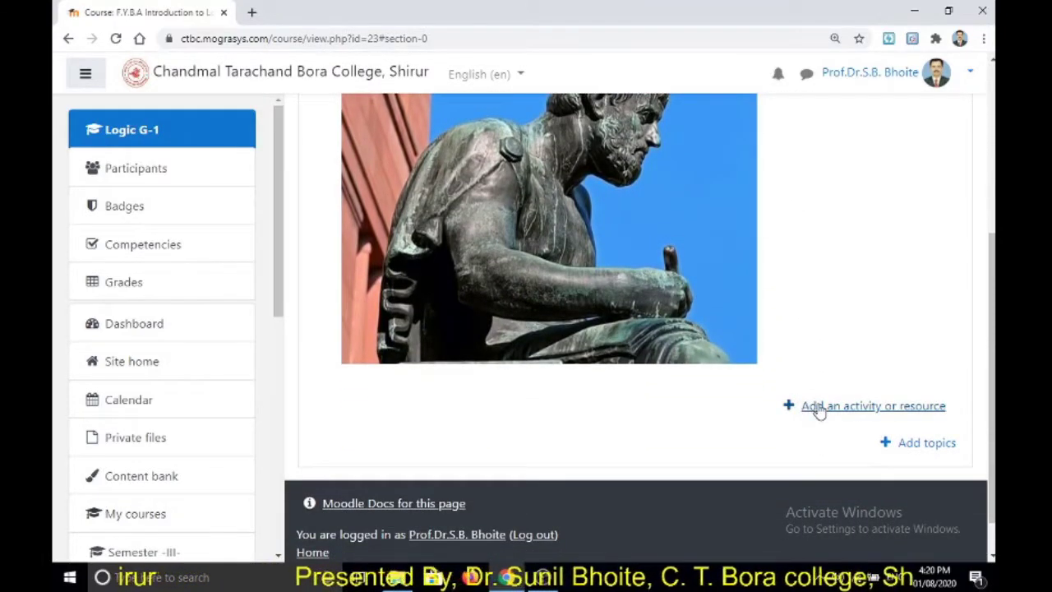
click(820, 409)
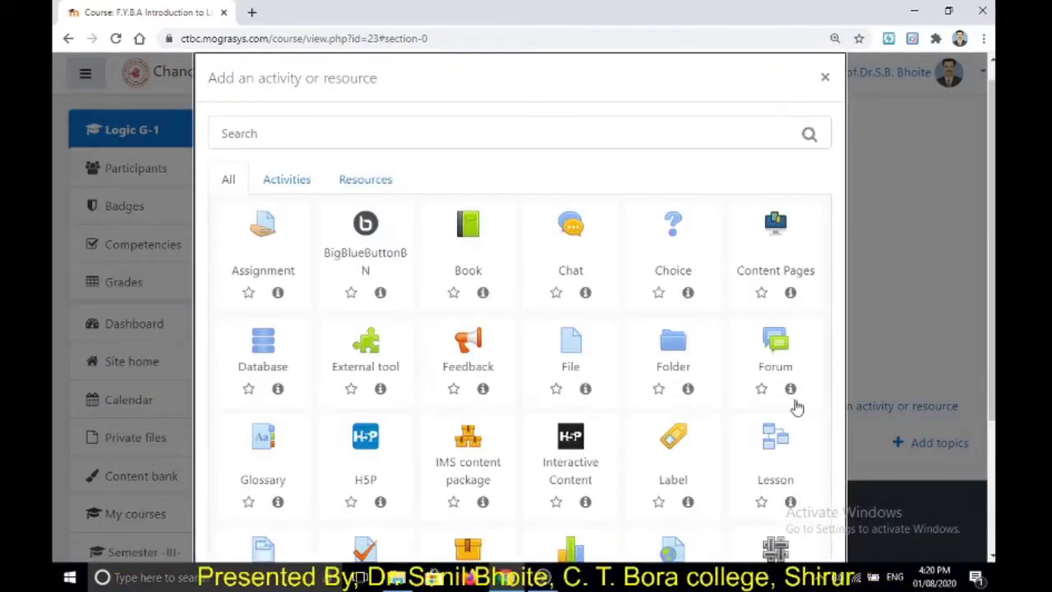
click(294, 191)
click(364, 186)
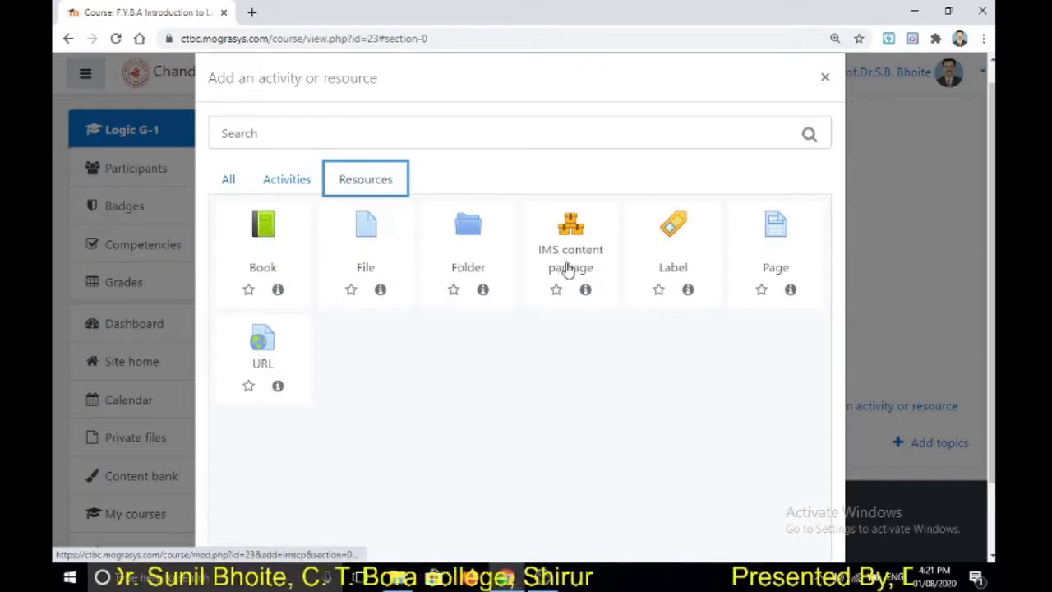
click(475, 239)
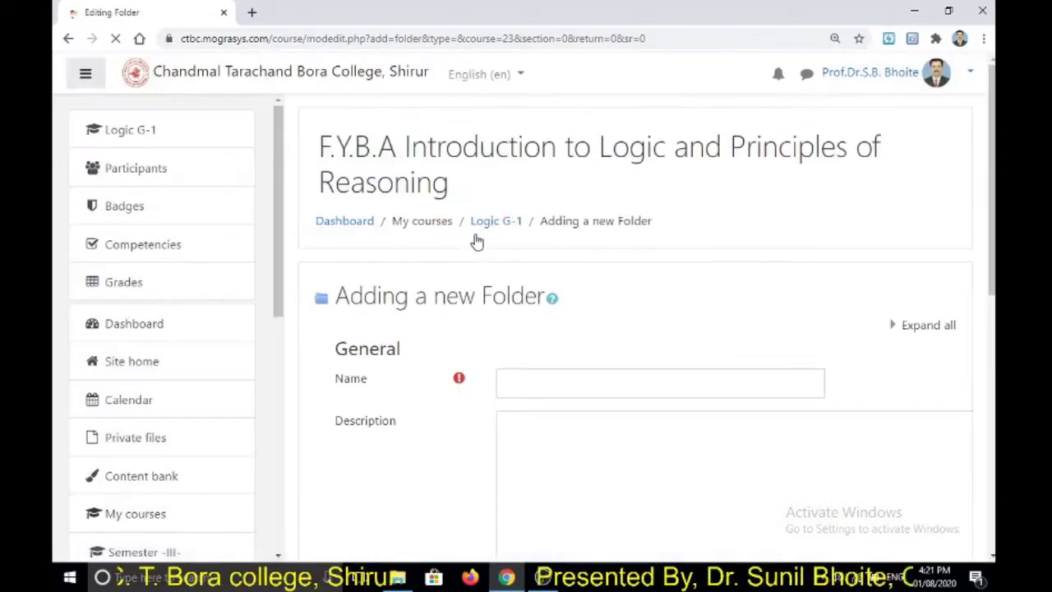
- Name the new folder "FYBA Logic syllabus"
click(519, 382)
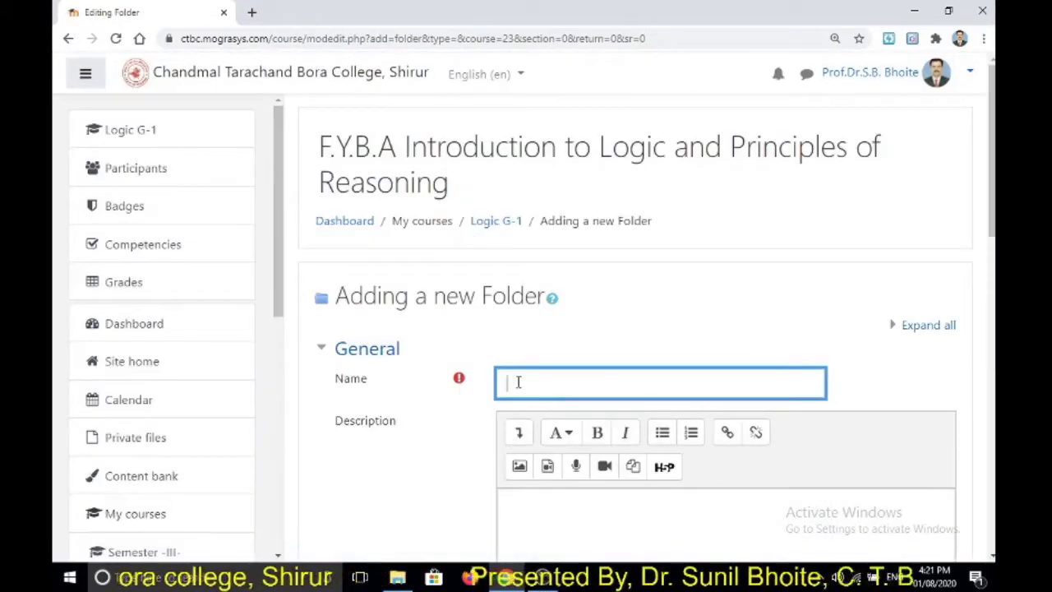
text(F)
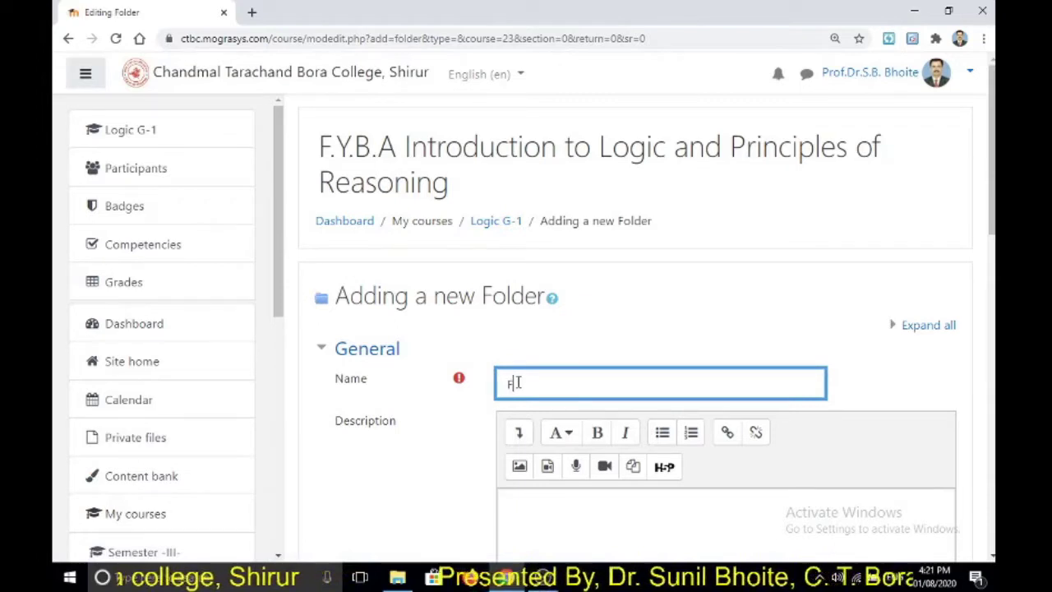
text(YBA )
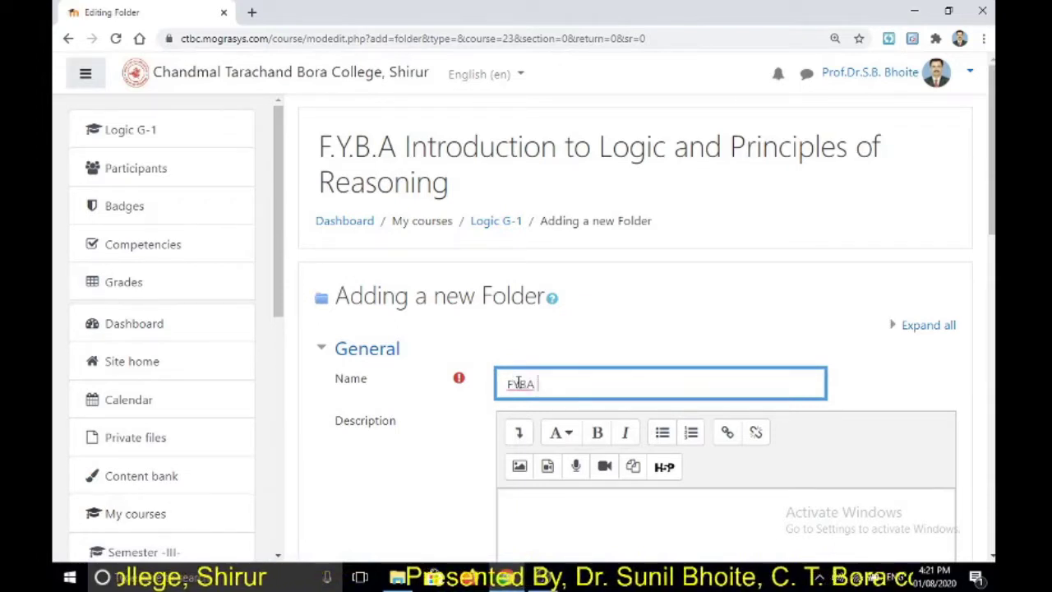
text(Logi)
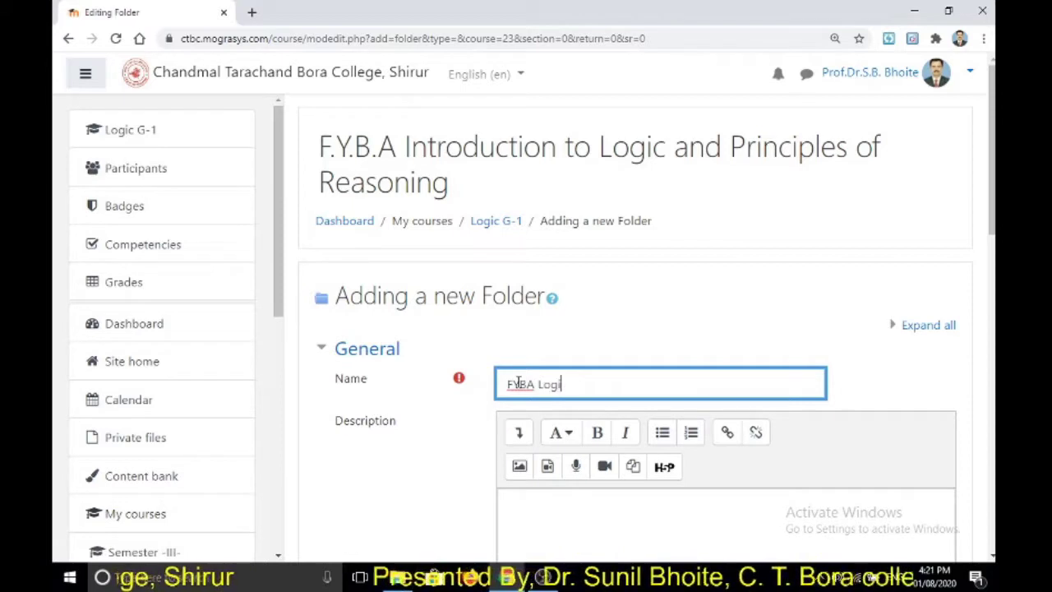
text(c )
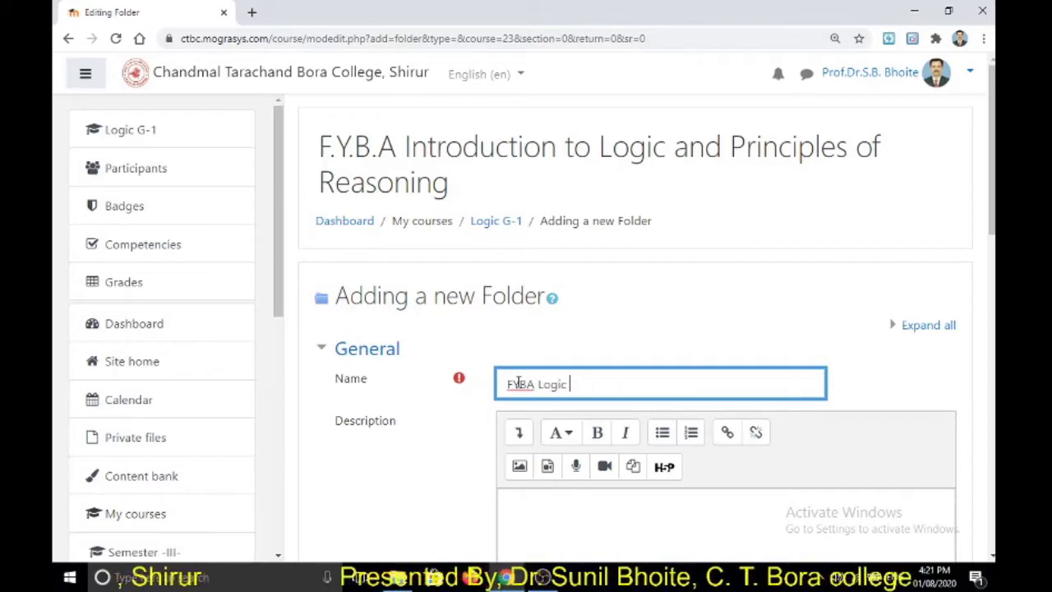
text(syllabus)
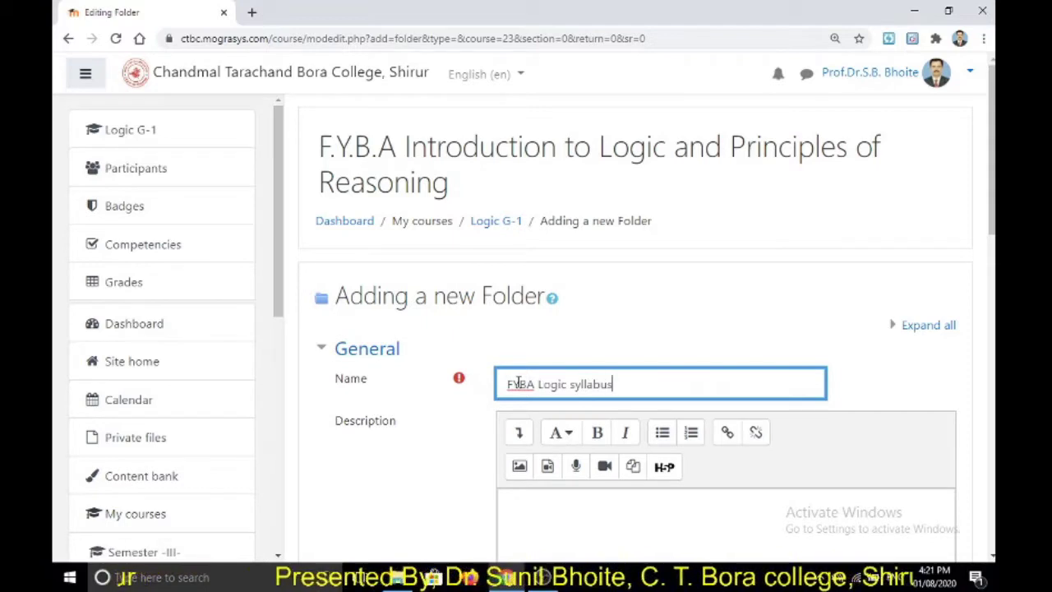
click(622, 350)
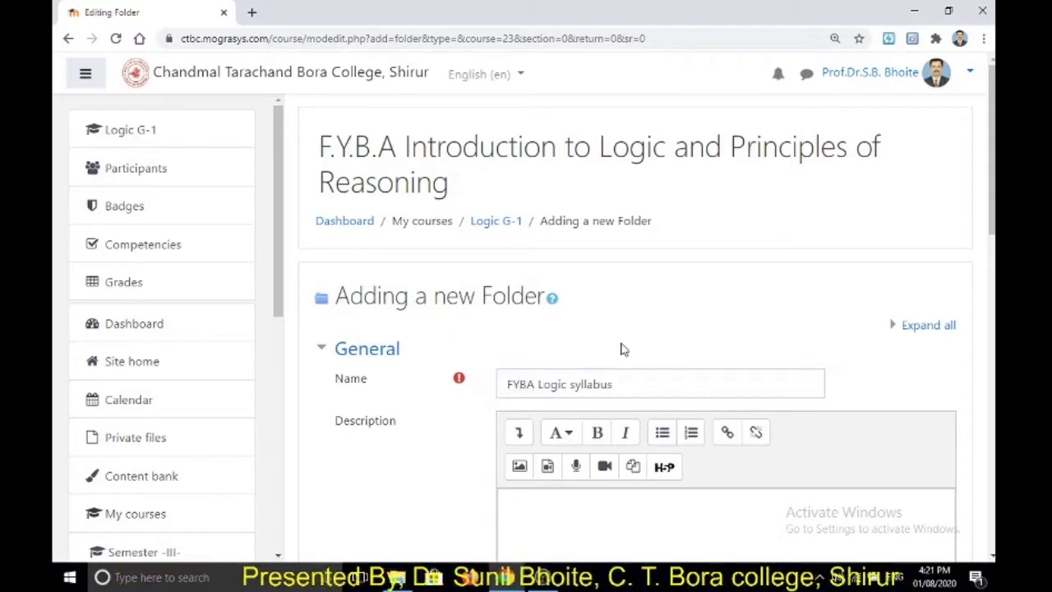
- Add the file "pdf FYBA Sem. 1 & 2 CBCS 2019-20 SPPU PUNE.pdf" from the desktop's Content folder to the new folder's files
scroll(621, 349, down, 5)
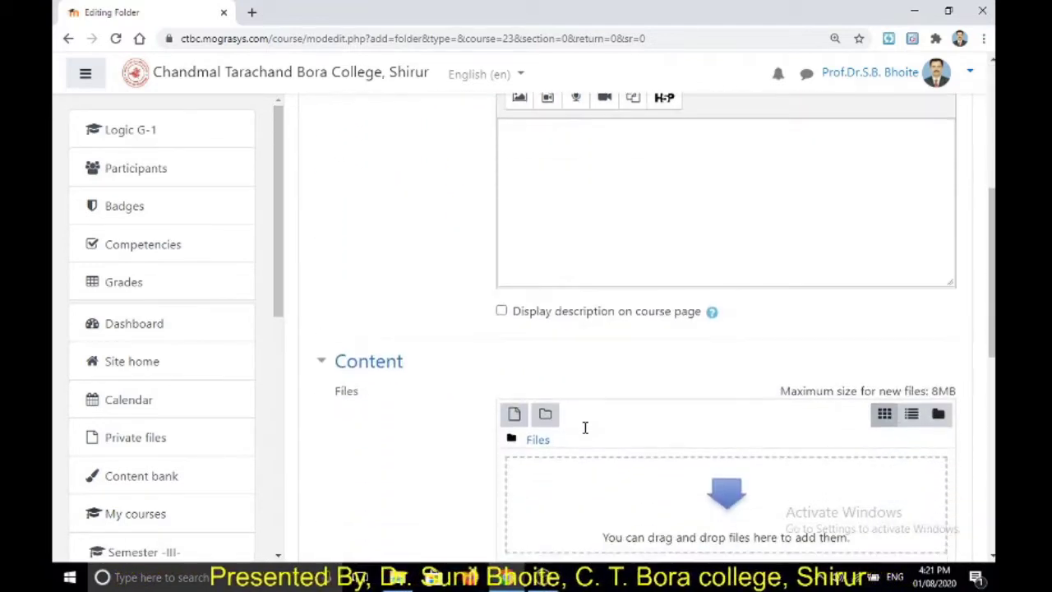
scroll(585, 431, down, 2)
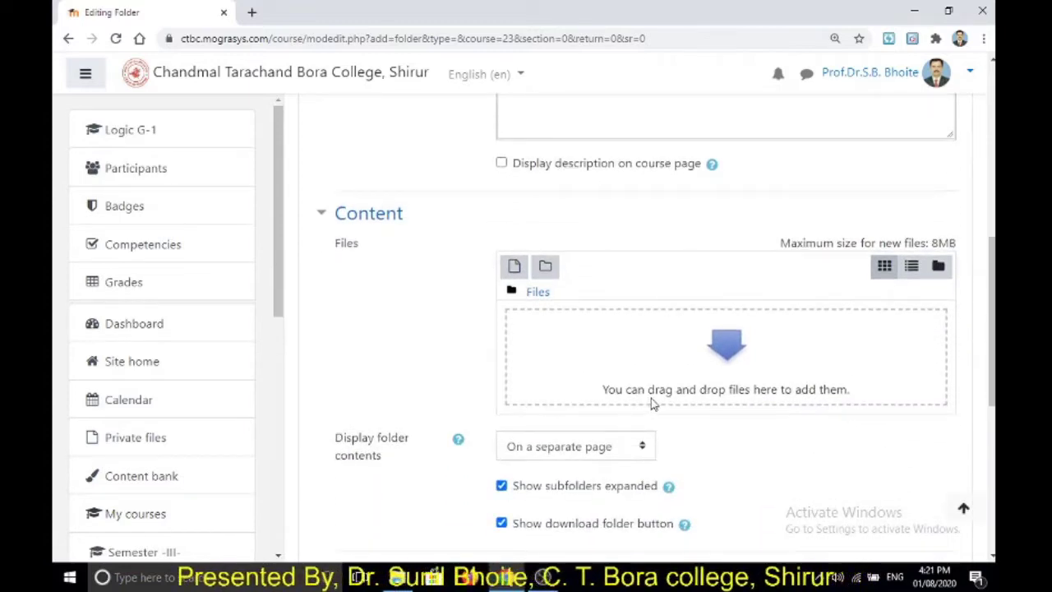
click(947, 13)
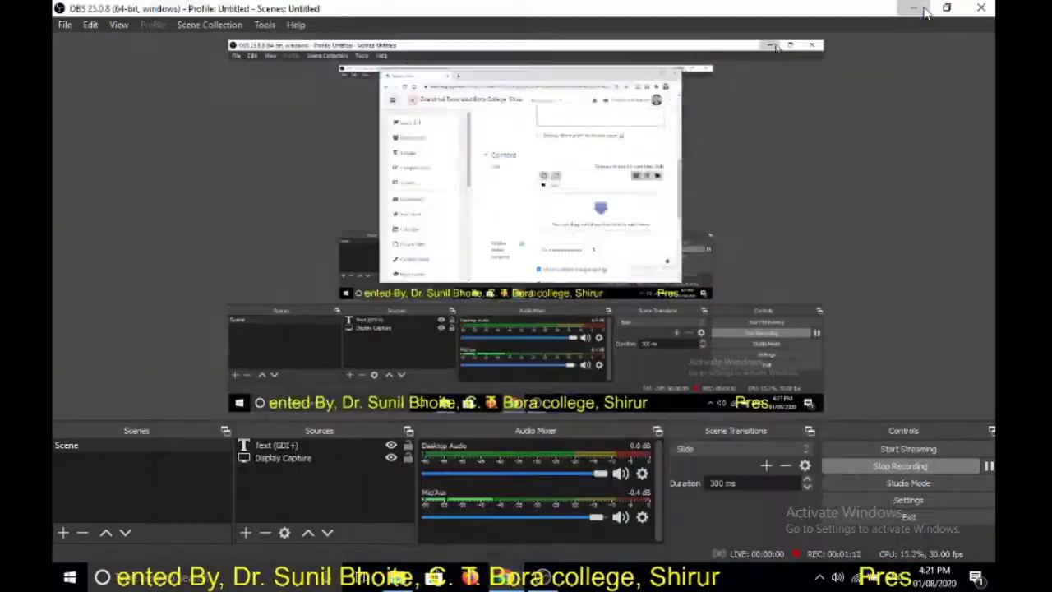
click(947, 9)
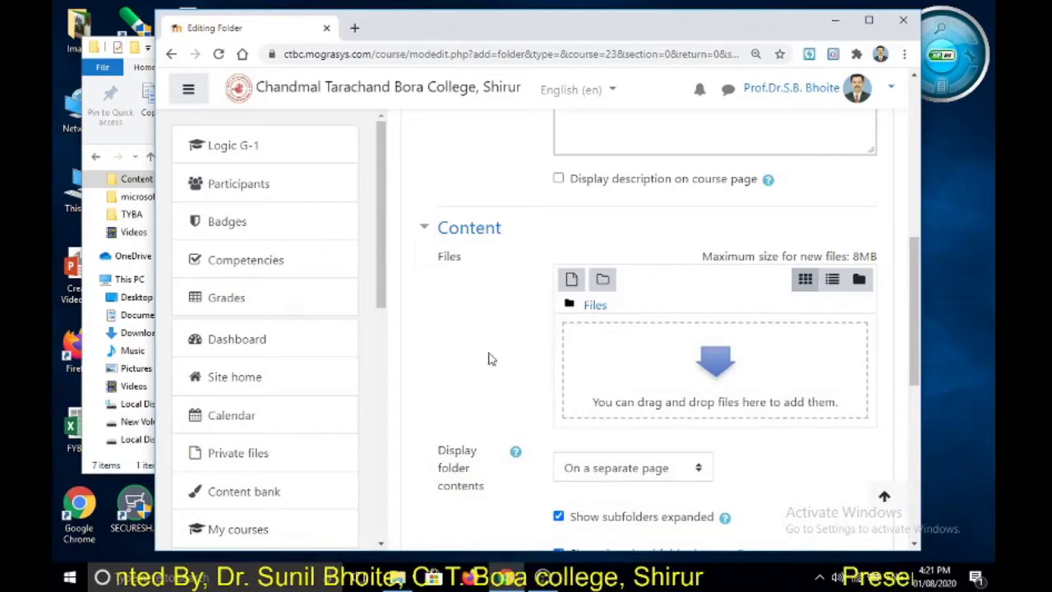
drag(619, 27, 805, 18)
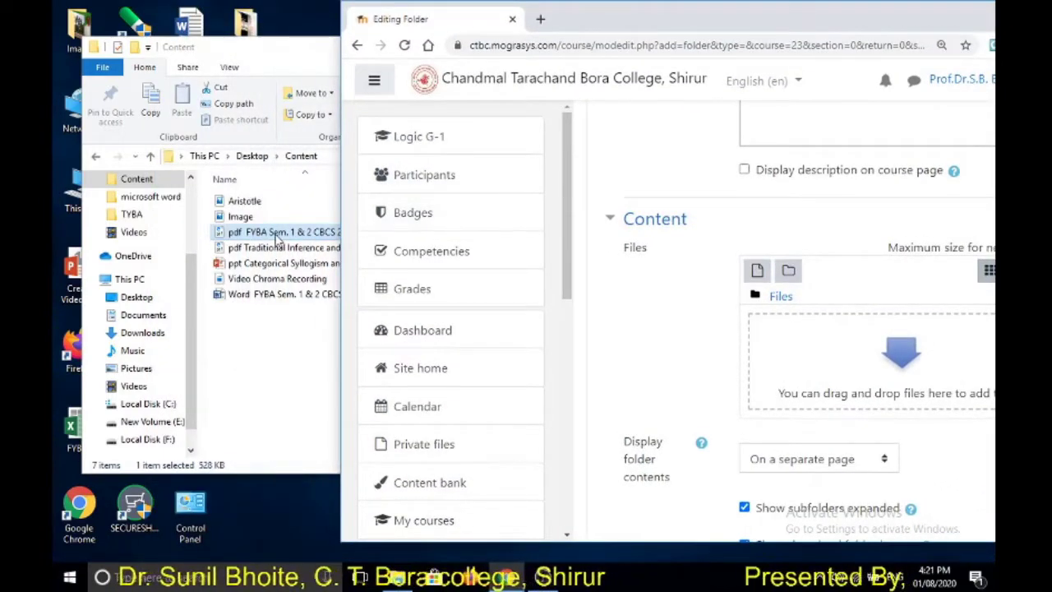
drag(278, 237, 830, 390)
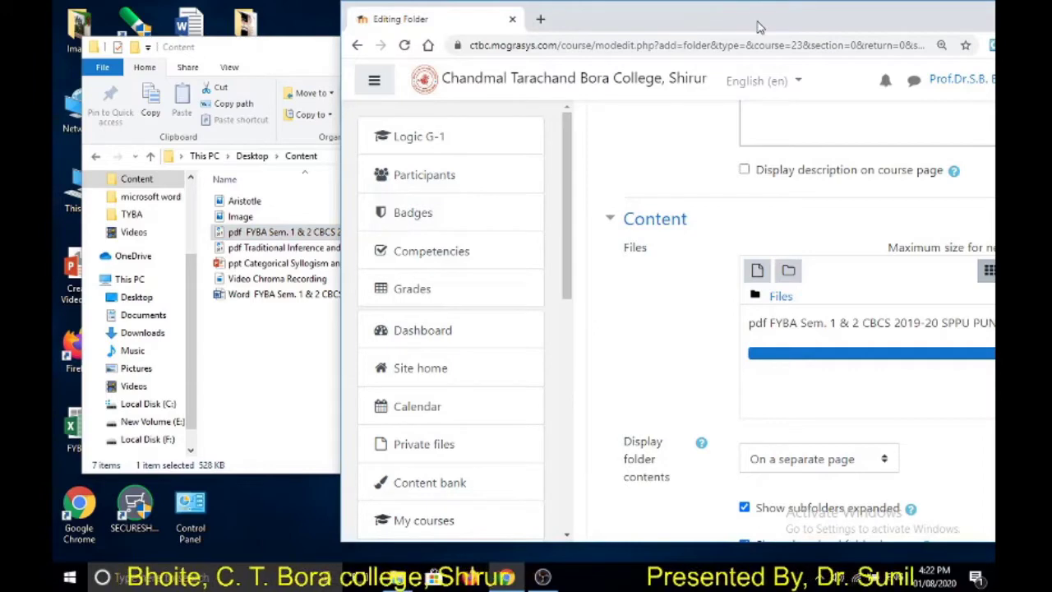
drag(754, 26, 650, 30)
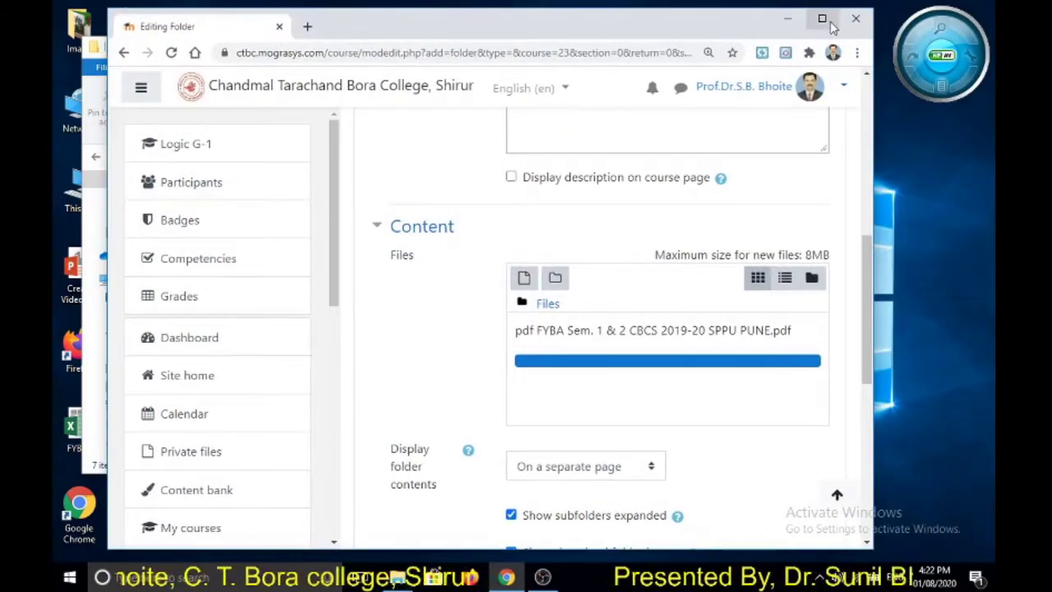
double_click(830, 28)
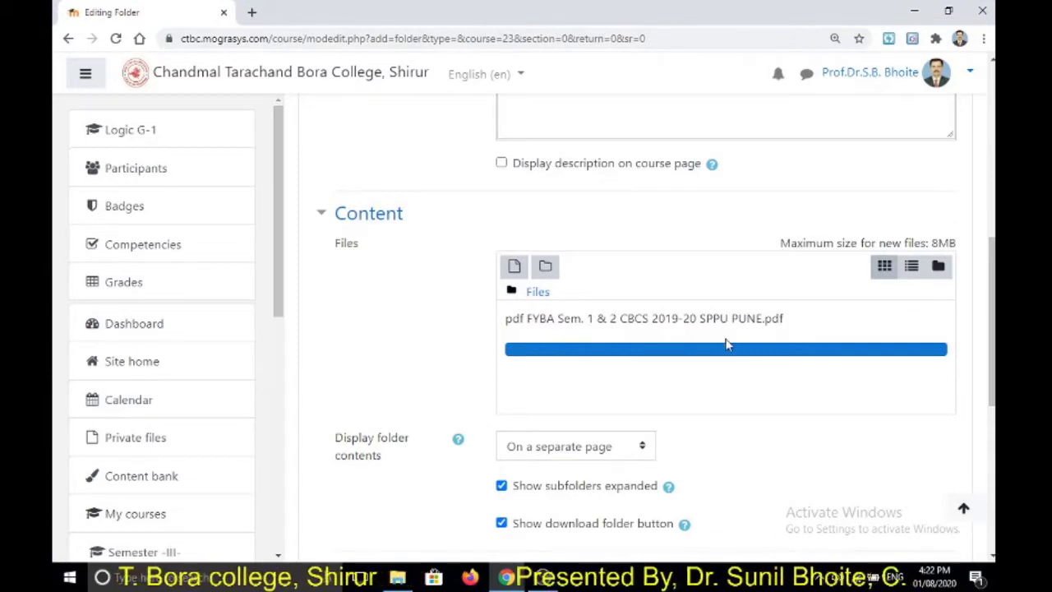
- Save the new folder resource and return to the course, confirming leaving the page
scroll(734, 355, down, 4)
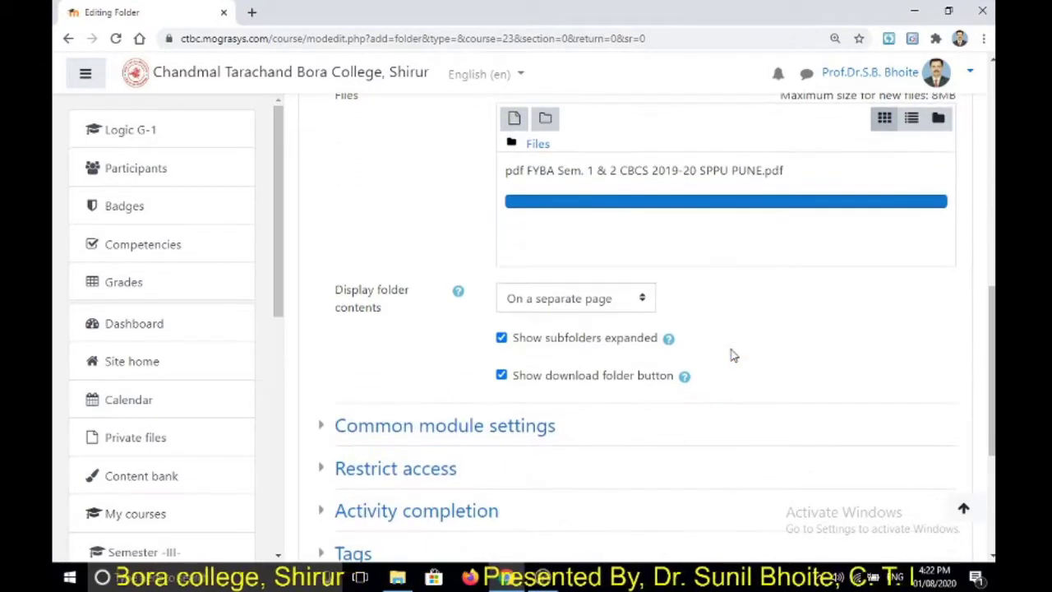
scroll(734, 355, down, 1)
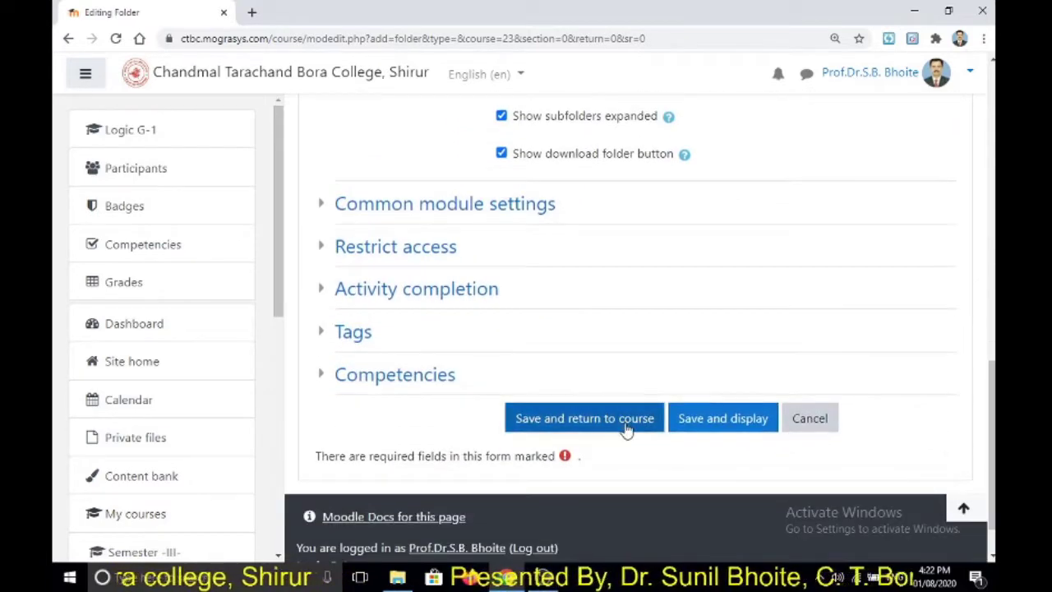
click(627, 428)
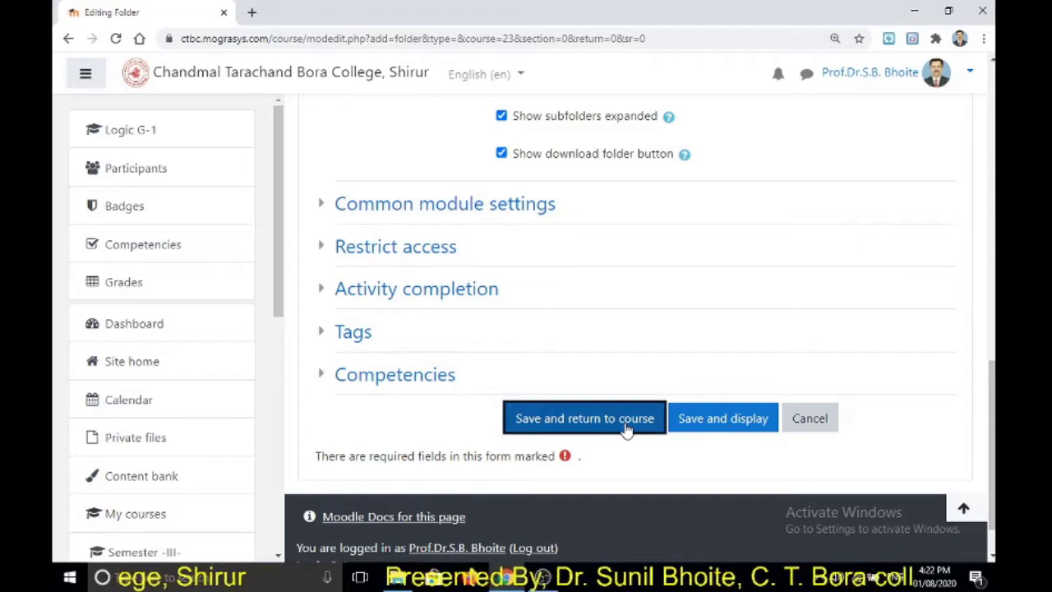
click(626, 428)
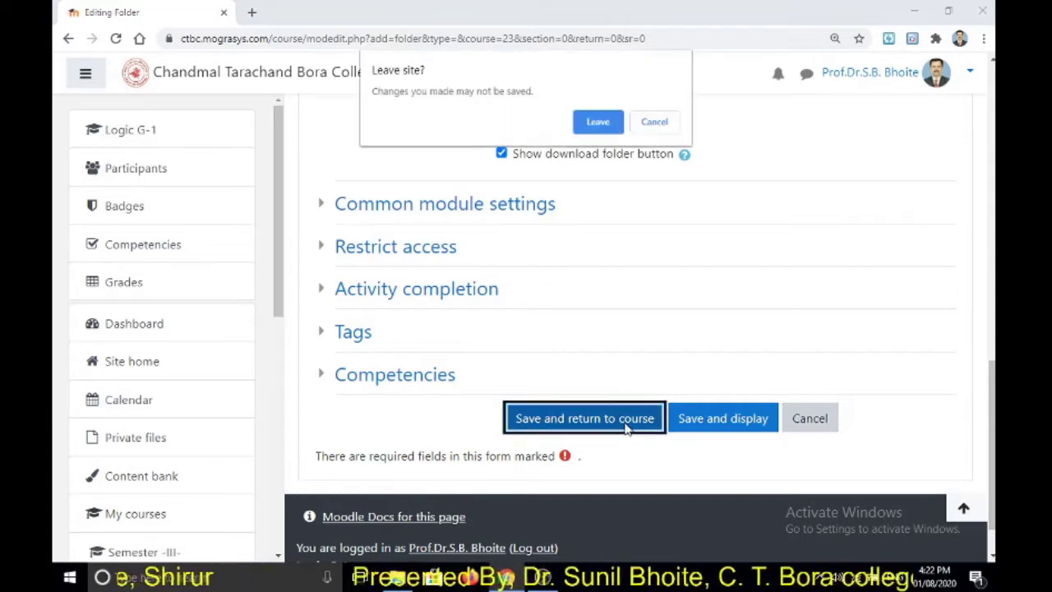
click(596, 128)
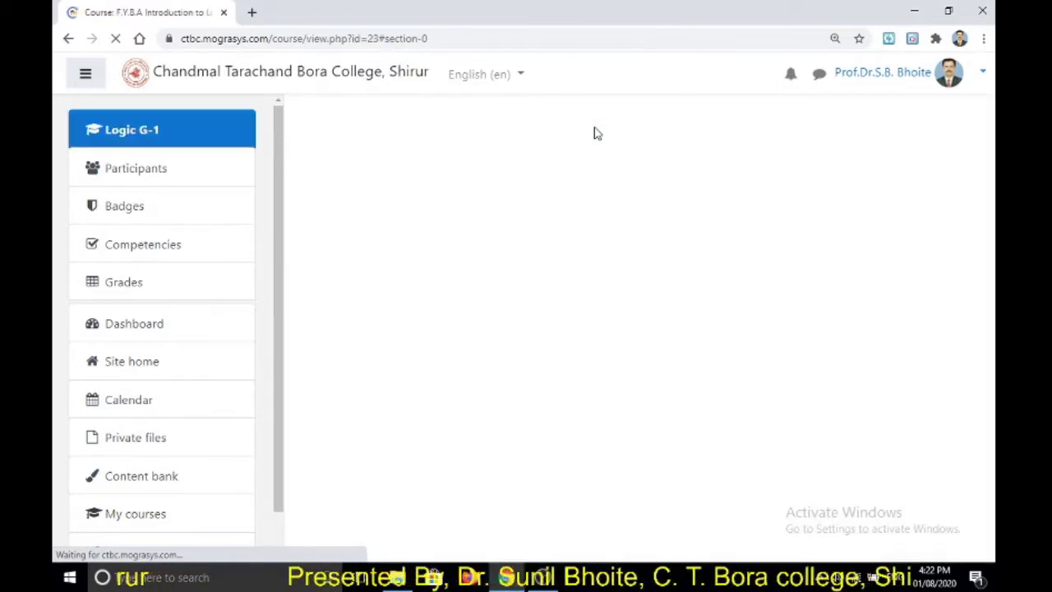
- Start adding a Label resource below the FYBA Logic syllabus folder in the introduction to logic section
scroll(635, 335, down, 5)
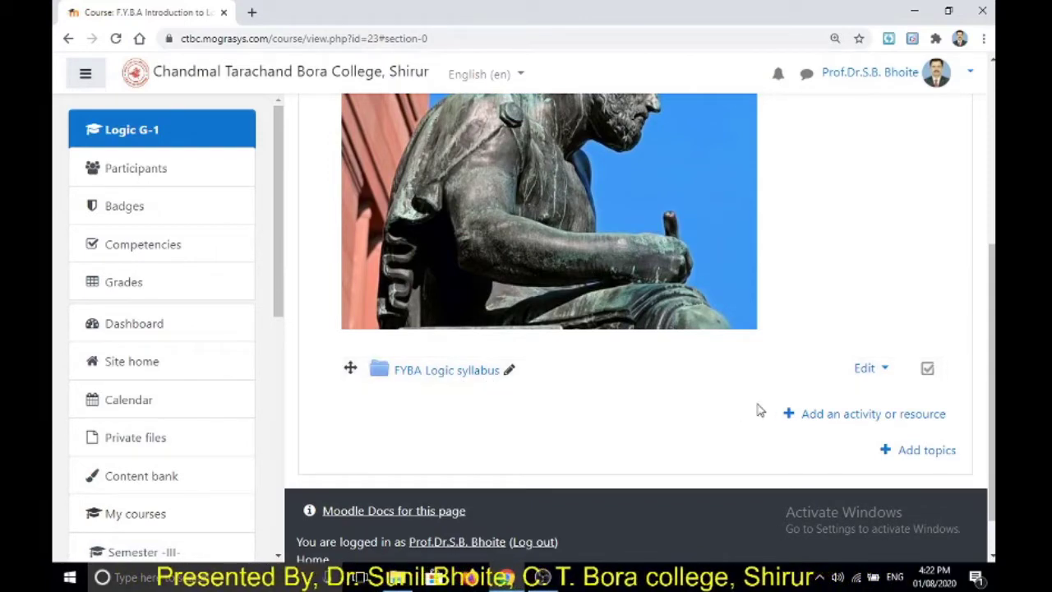
click(851, 418)
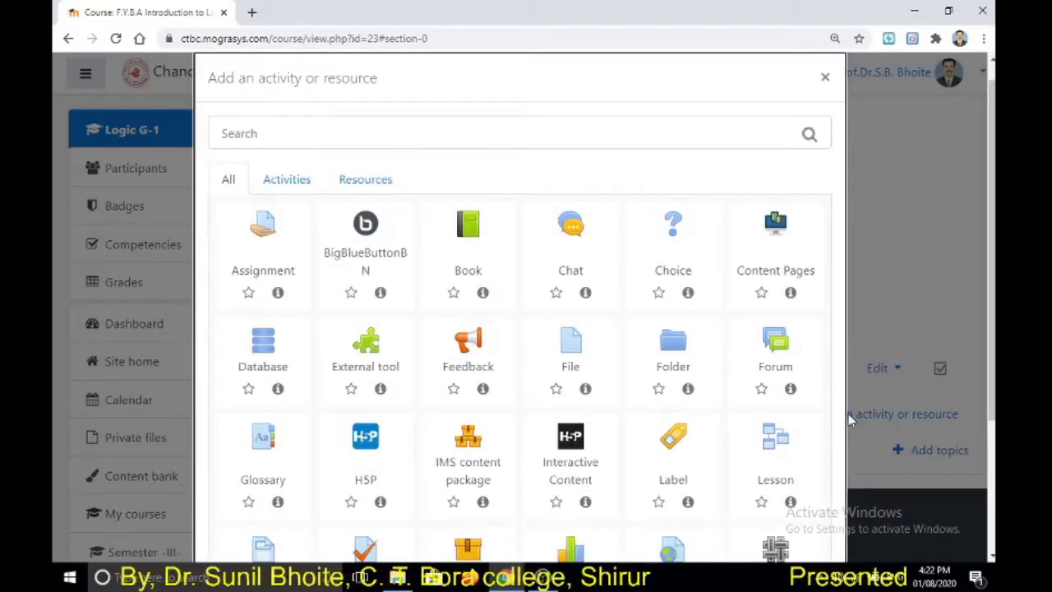
click(407, 189)
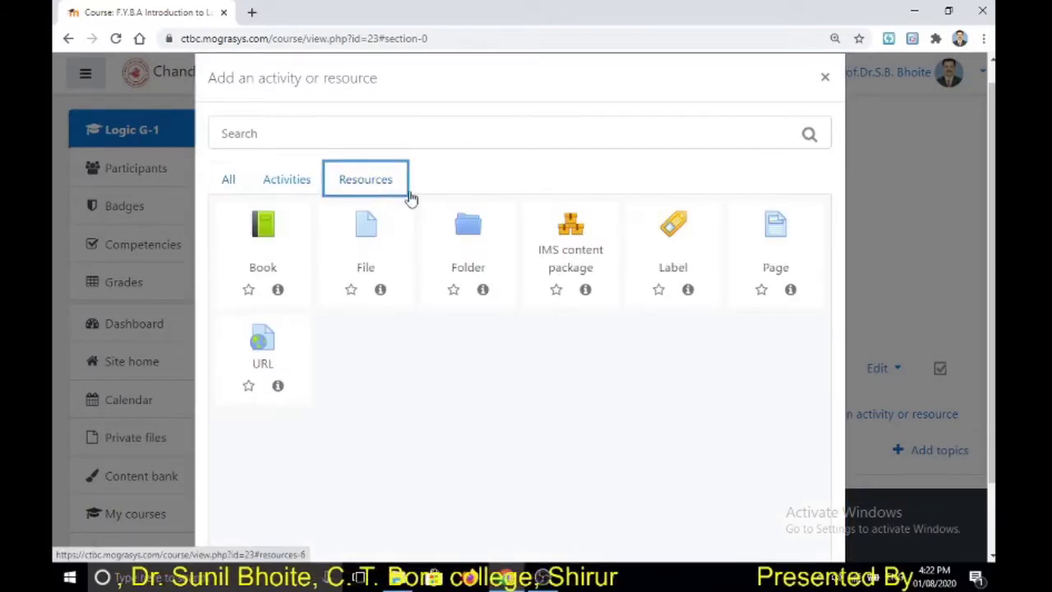
click(677, 238)
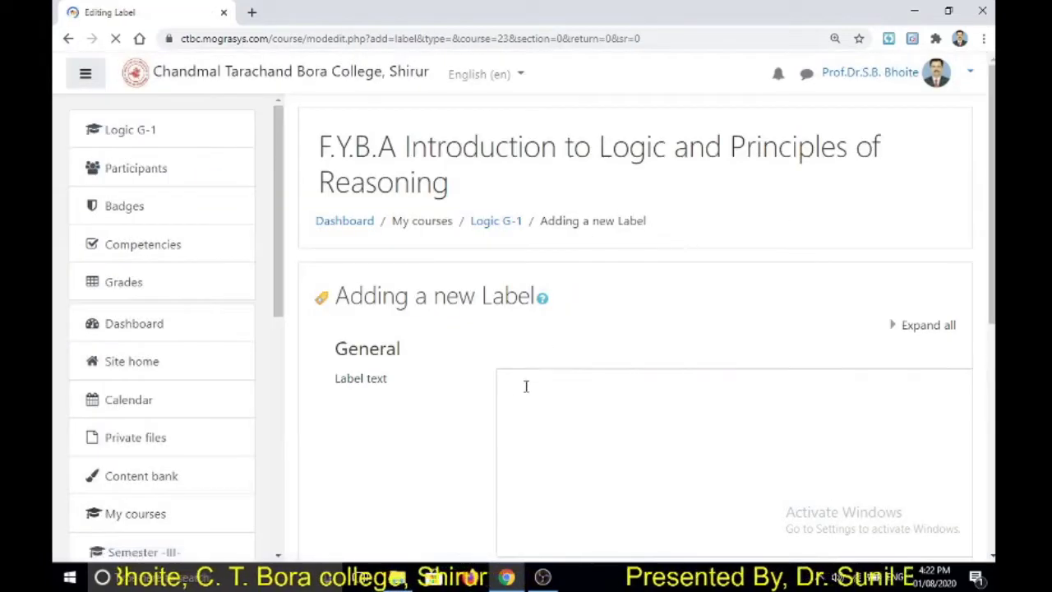
- Enter the label text "Semester First" with "Traditional Logic" on a second line, and save it, returning to the course
click(556, 481)
text(s)
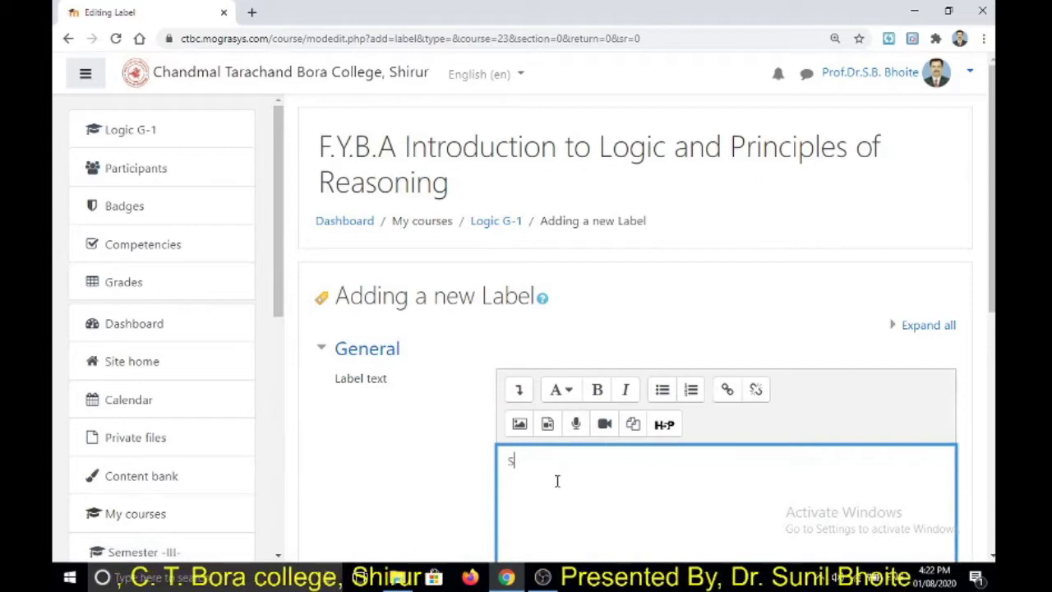
text(em)
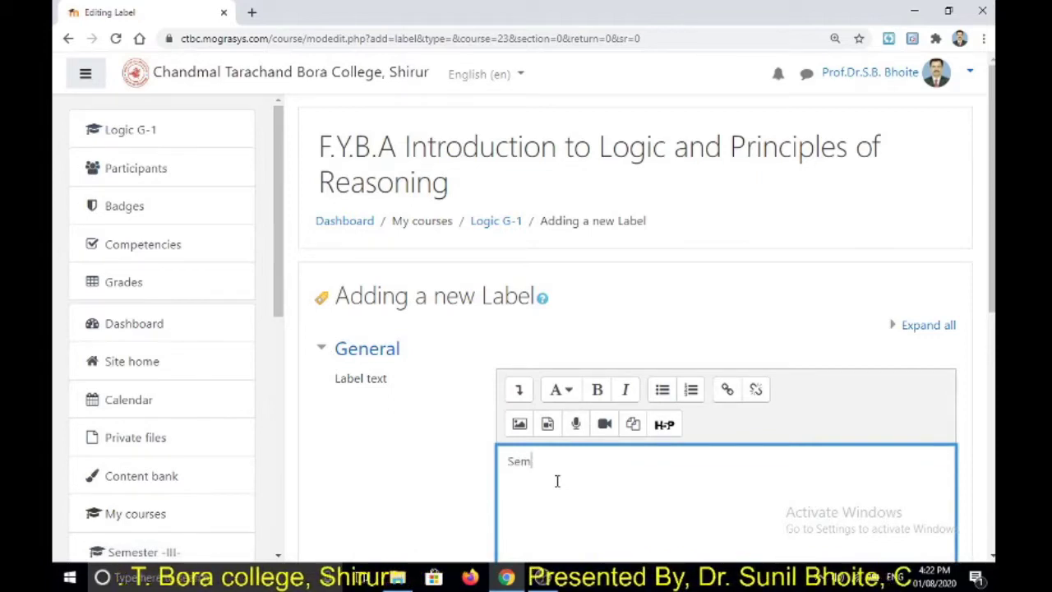
text(ester)
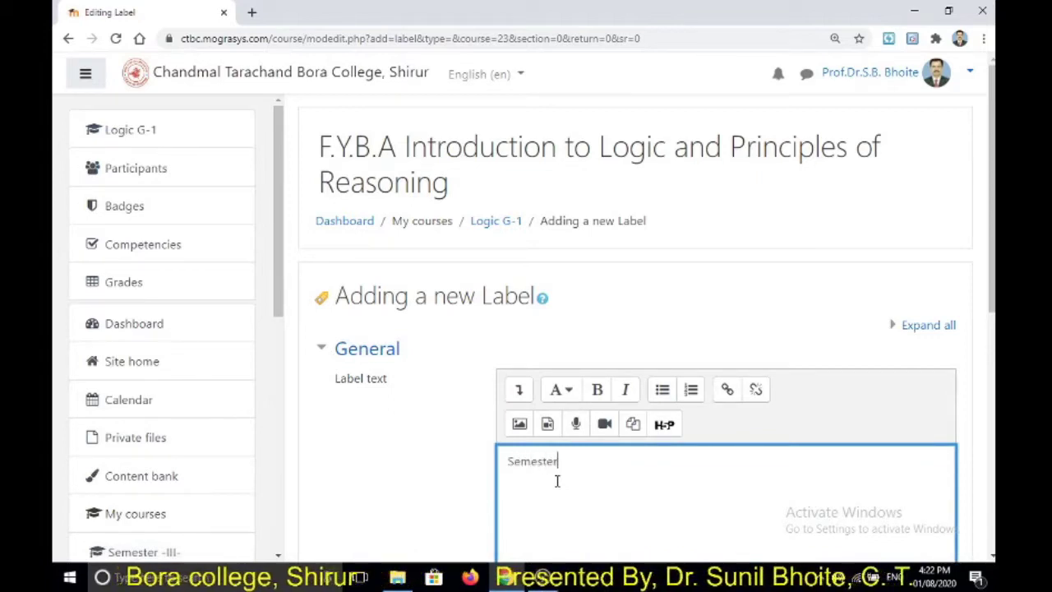
text( Fi)
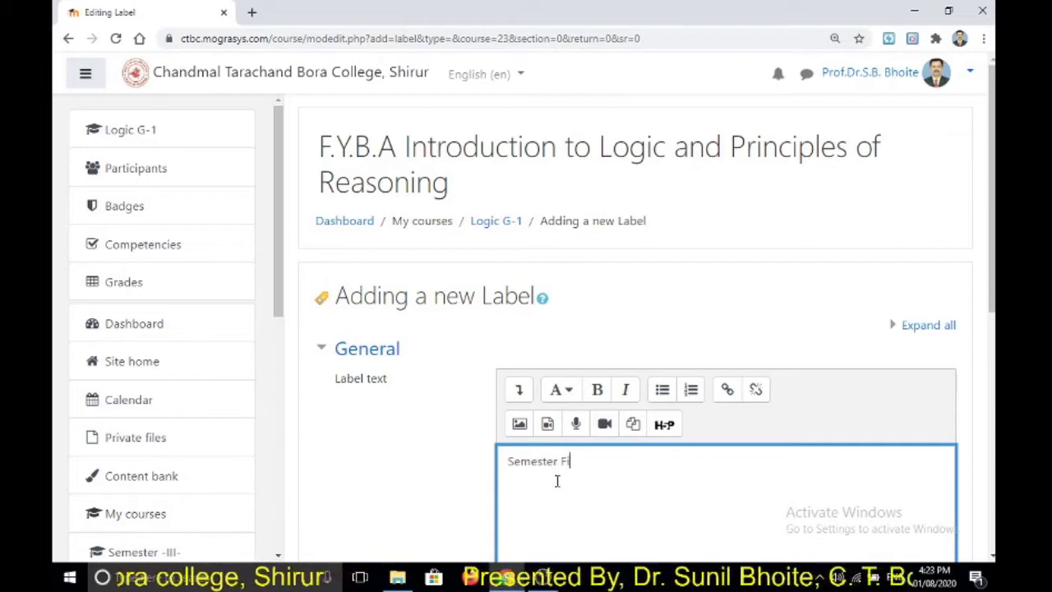
text(rst)
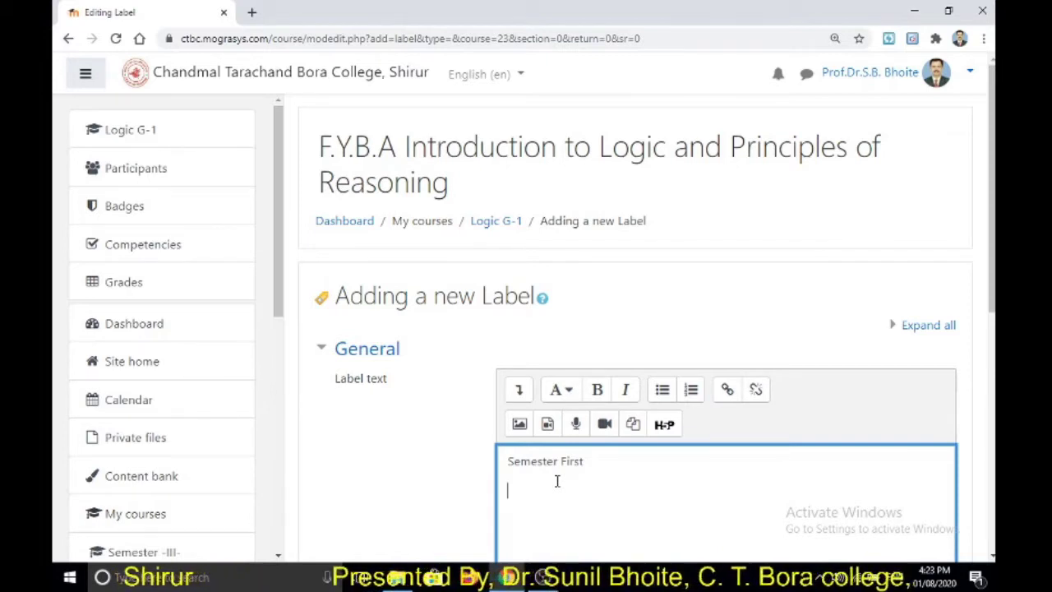
key(Return)
text(Tr)
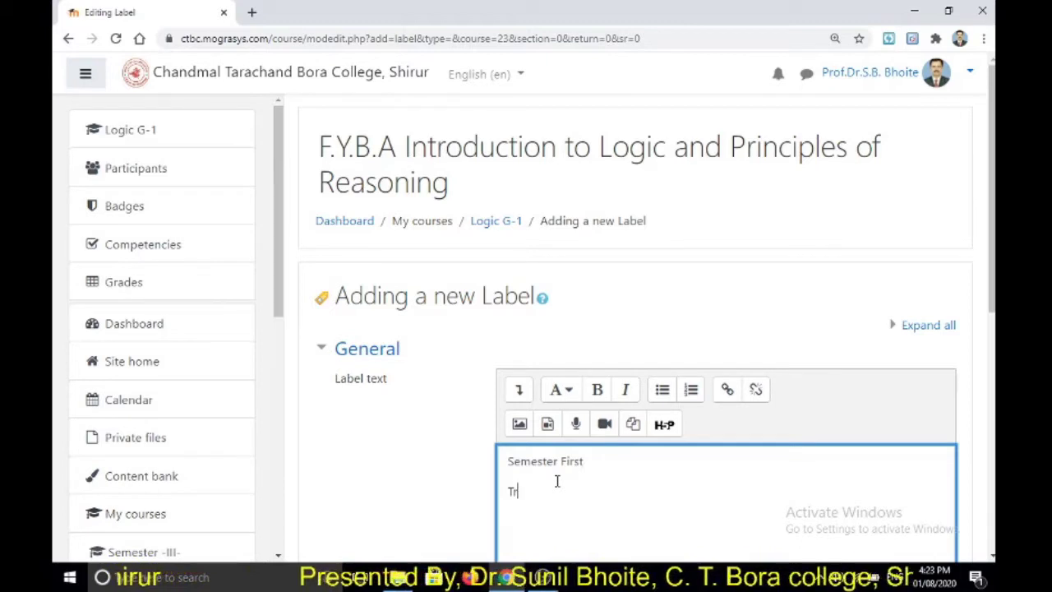
text(aditional )
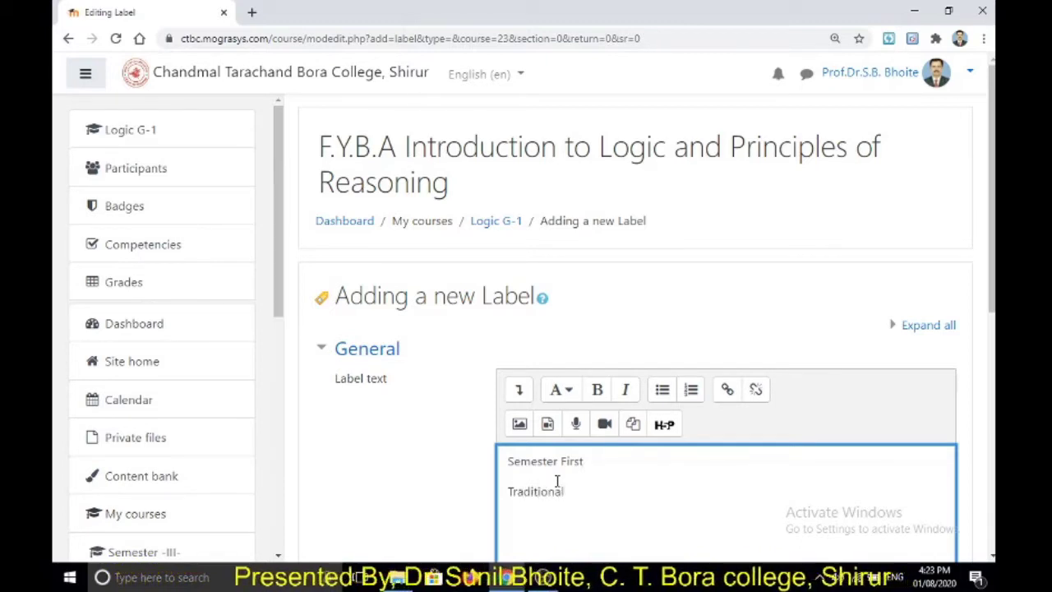
text(Logi)
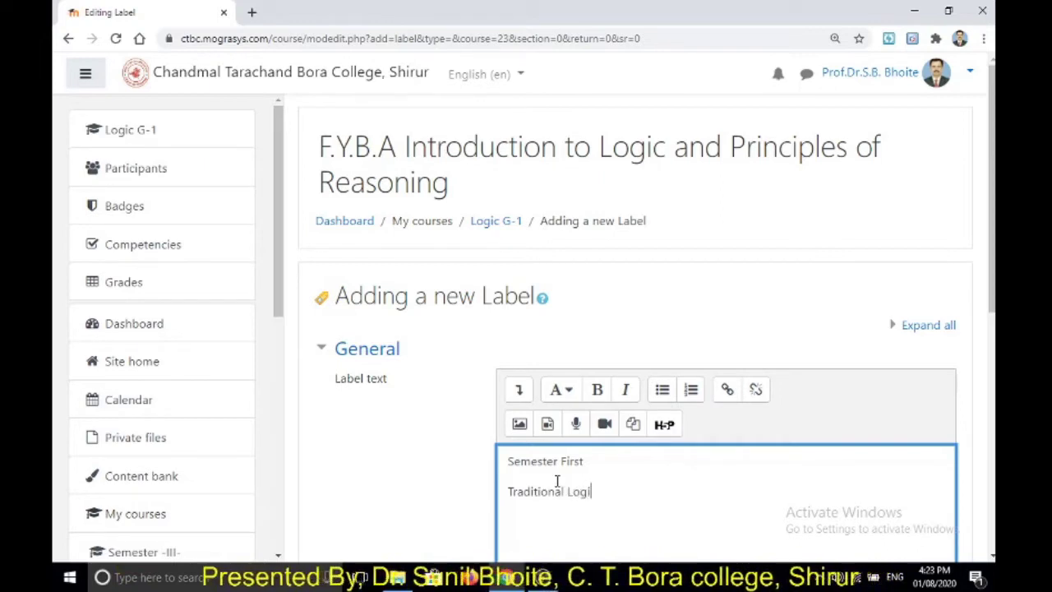
text(c)
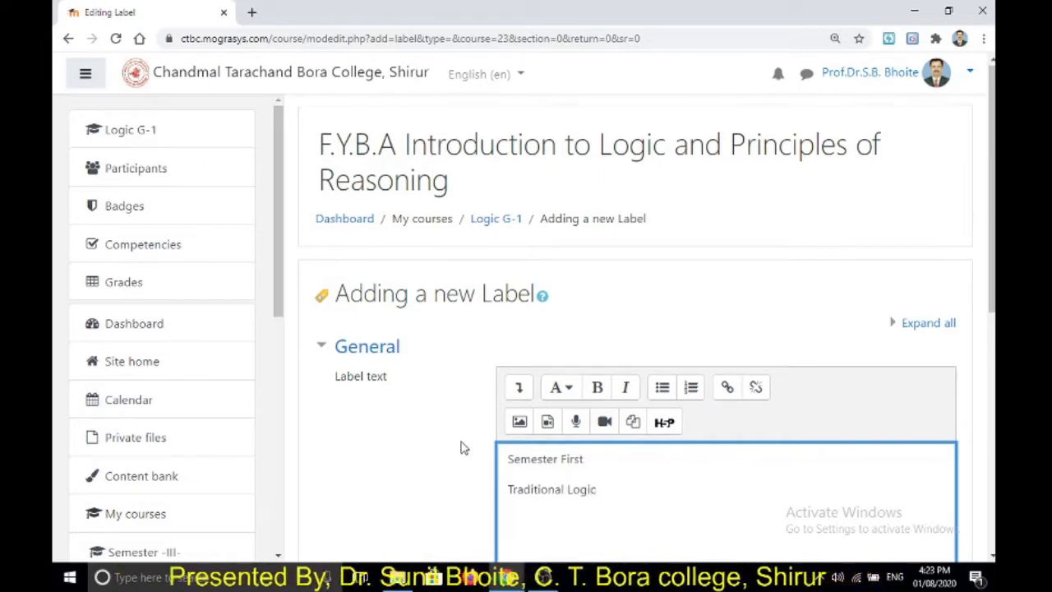
scroll(463, 448, down, 5)
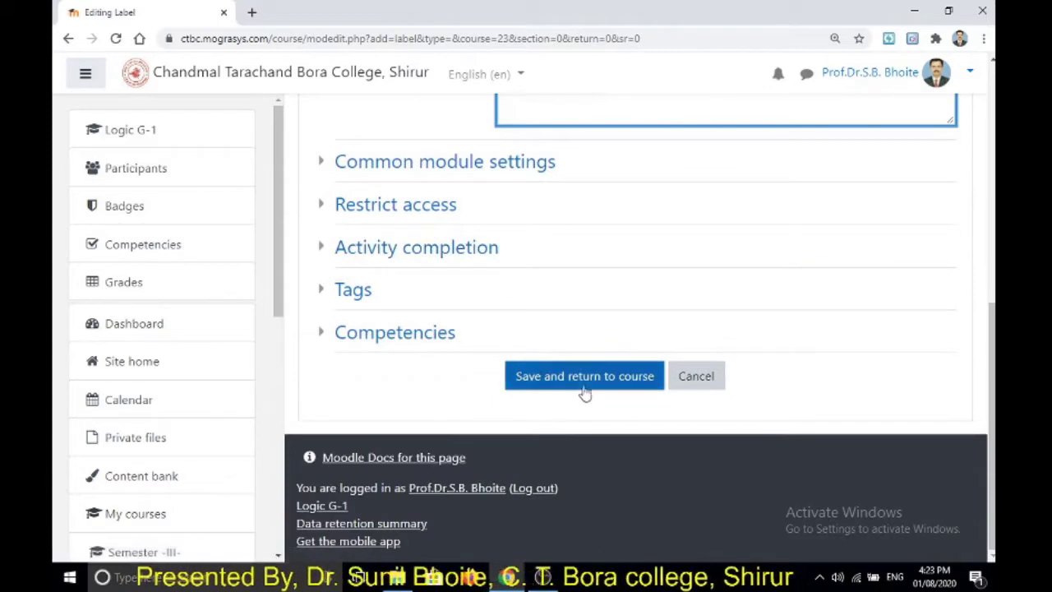
click(585, 392)
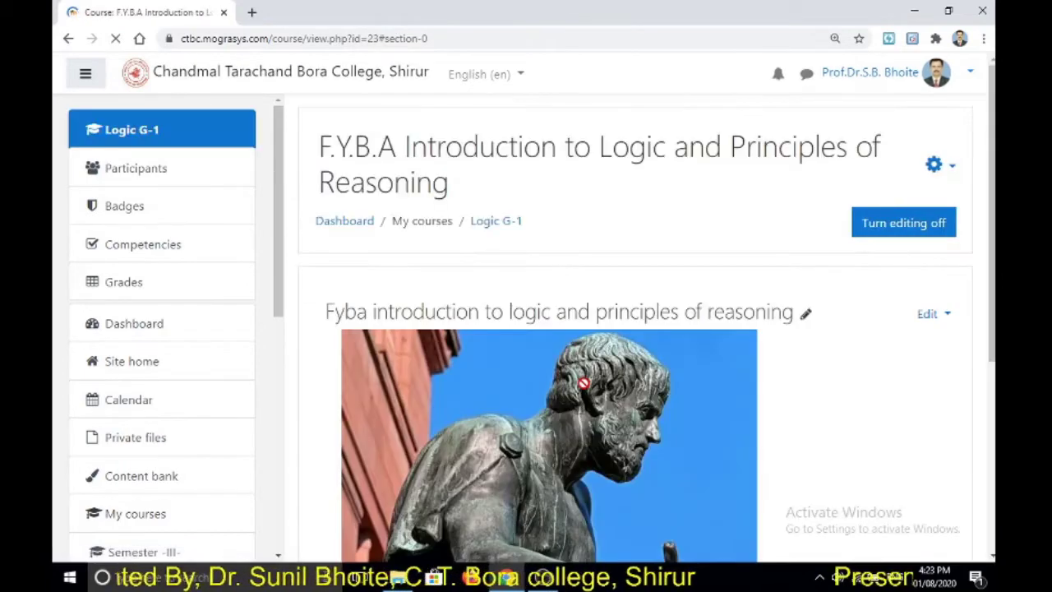
- Add four new topic sections to the course below the Semester First label
scroll(729, 382, down, 2)
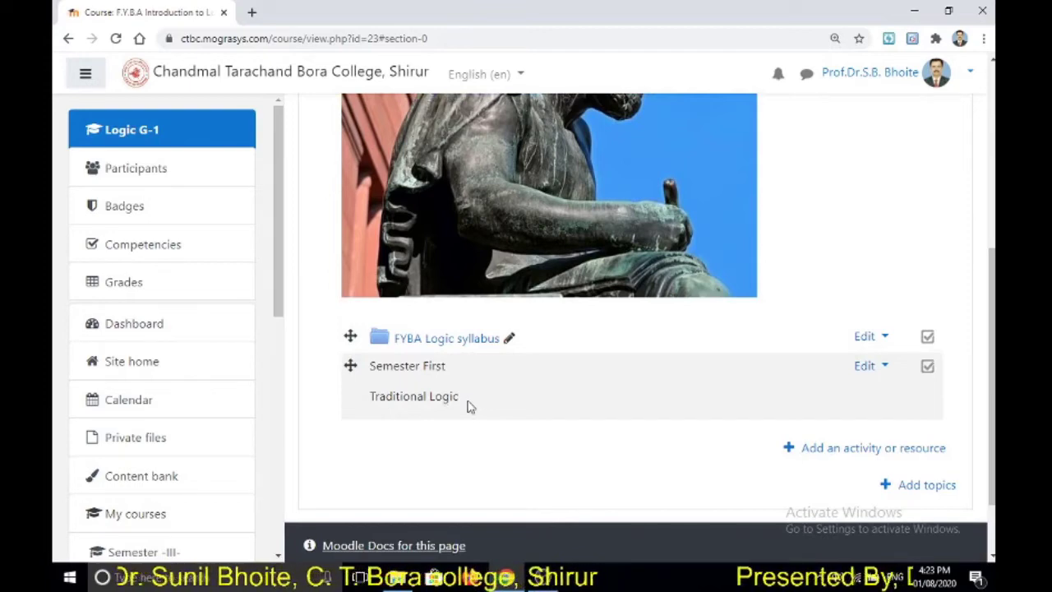
scroll(498, 411, down, 1)
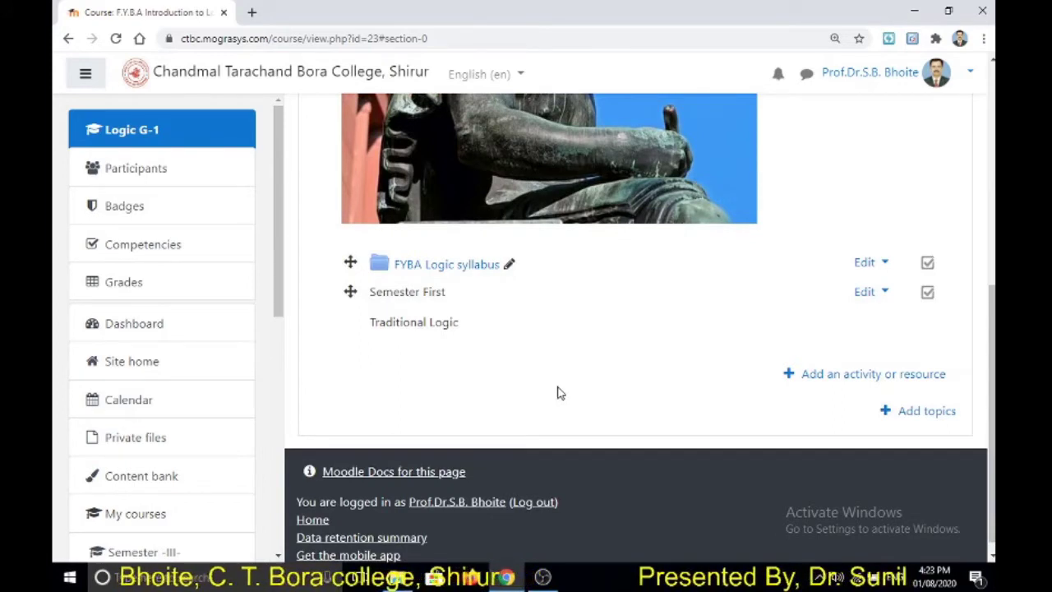
click(930, 416)
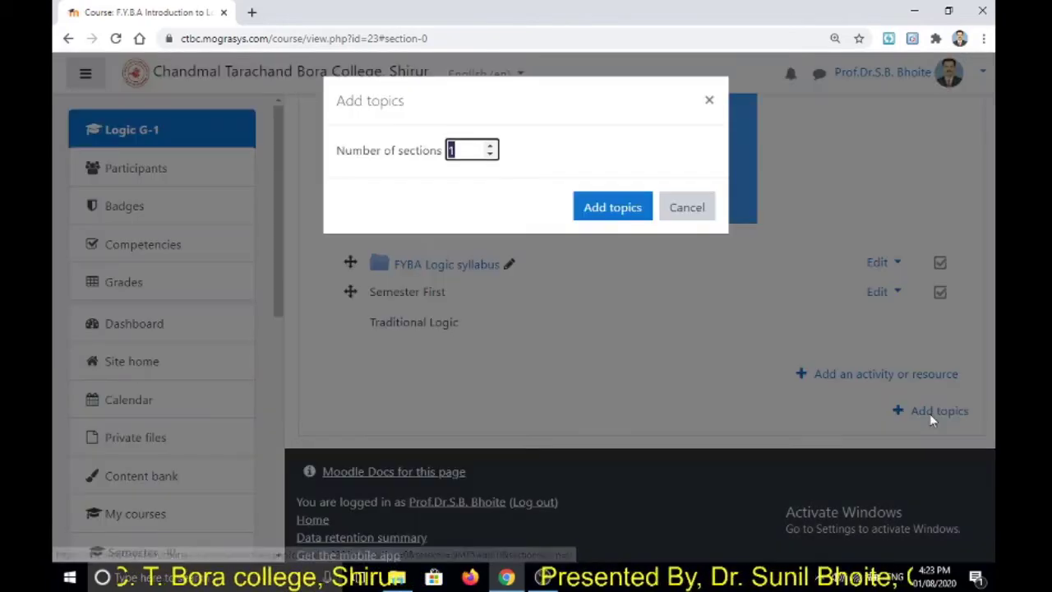
click(490, 147)
click(490, 148)
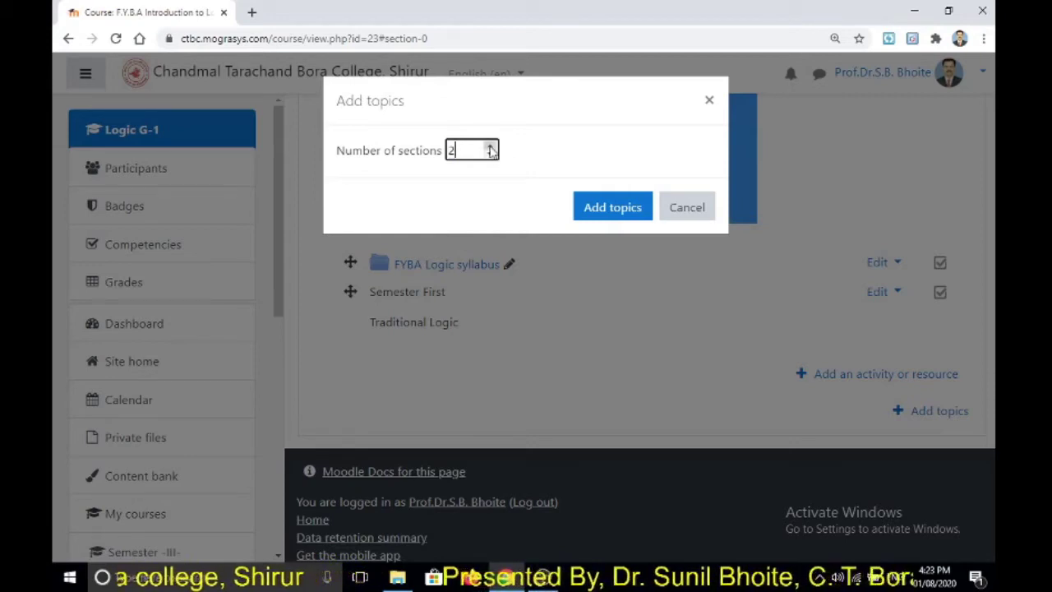
click(490, 147)
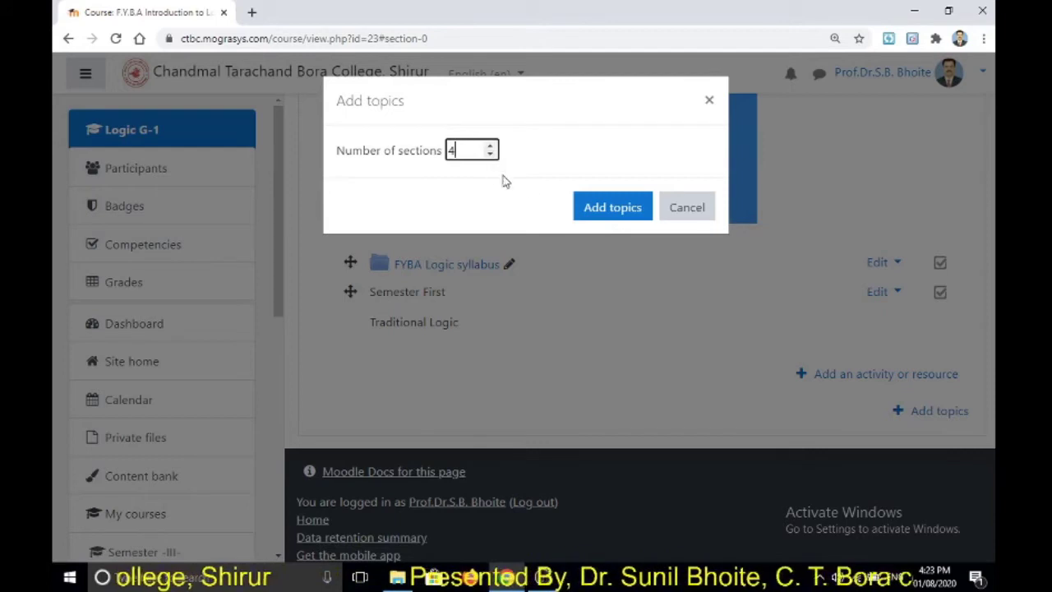
click(613, 207)
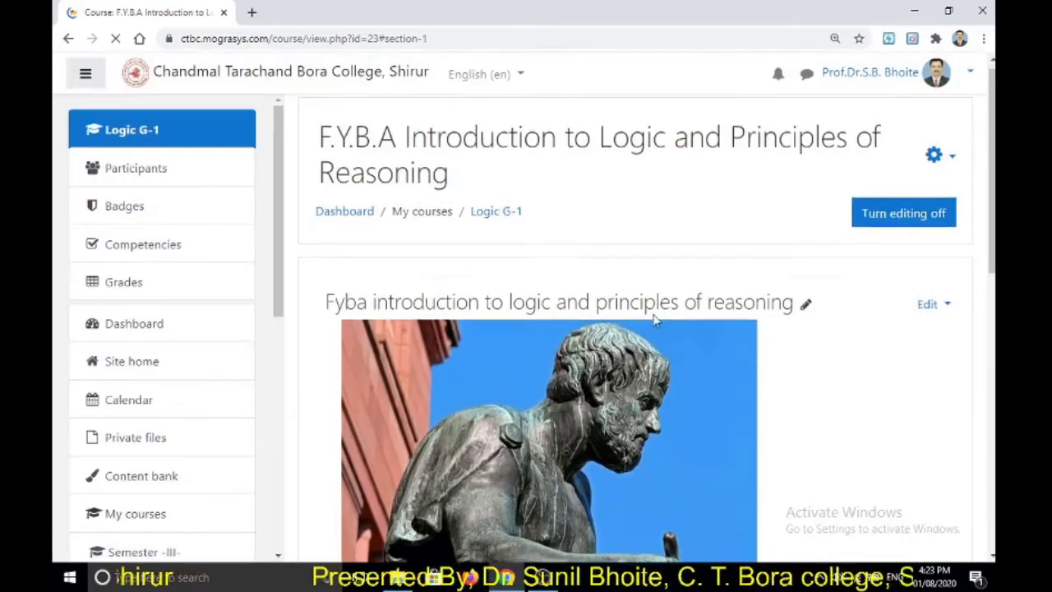
scroll(651, 326, down, 5)
scroll(651, 326, down, 5)
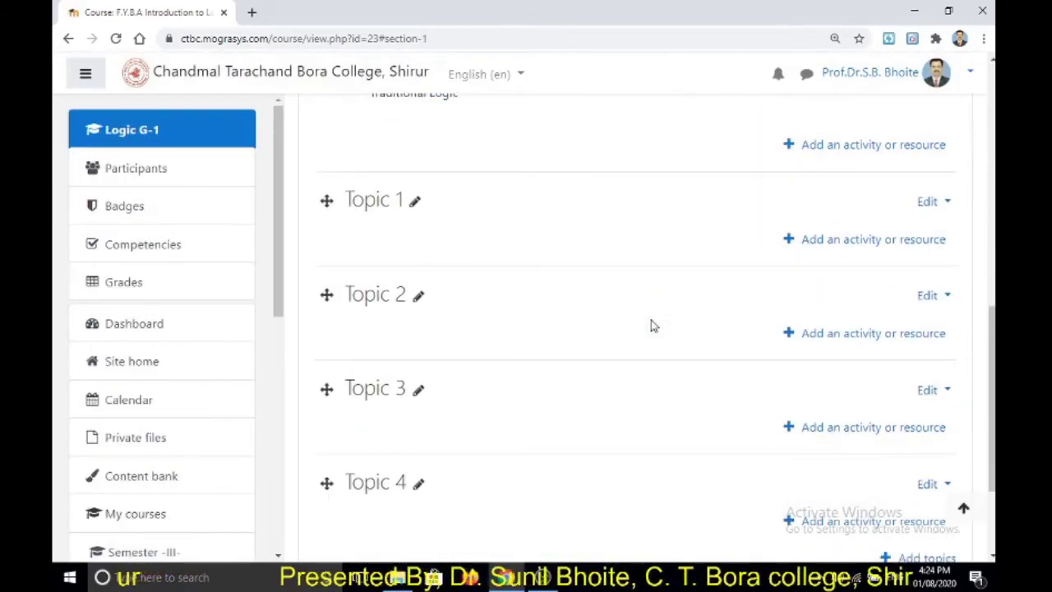
scroll(651, 326, up, 2)
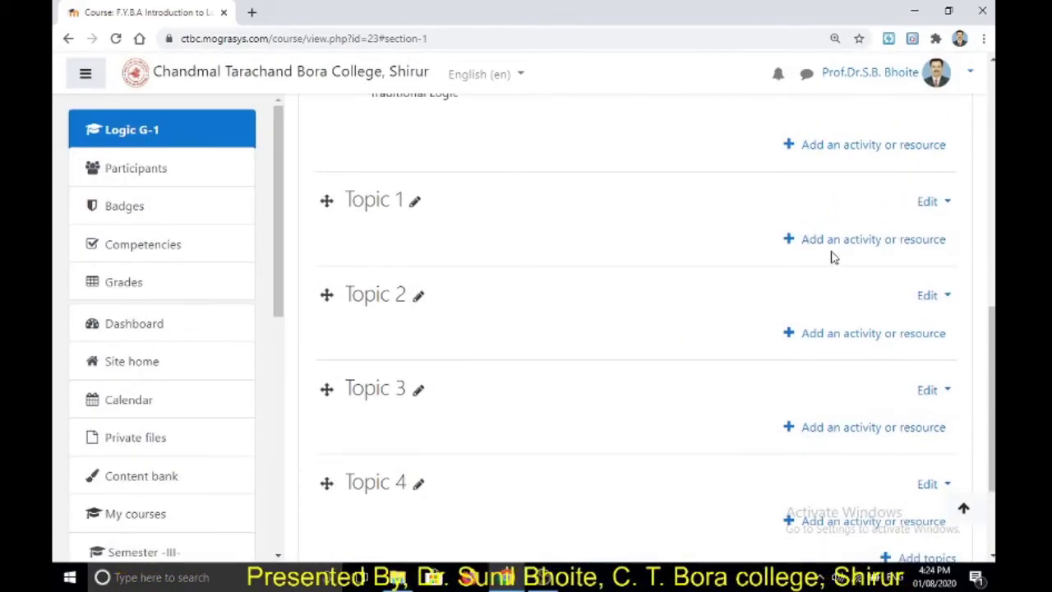